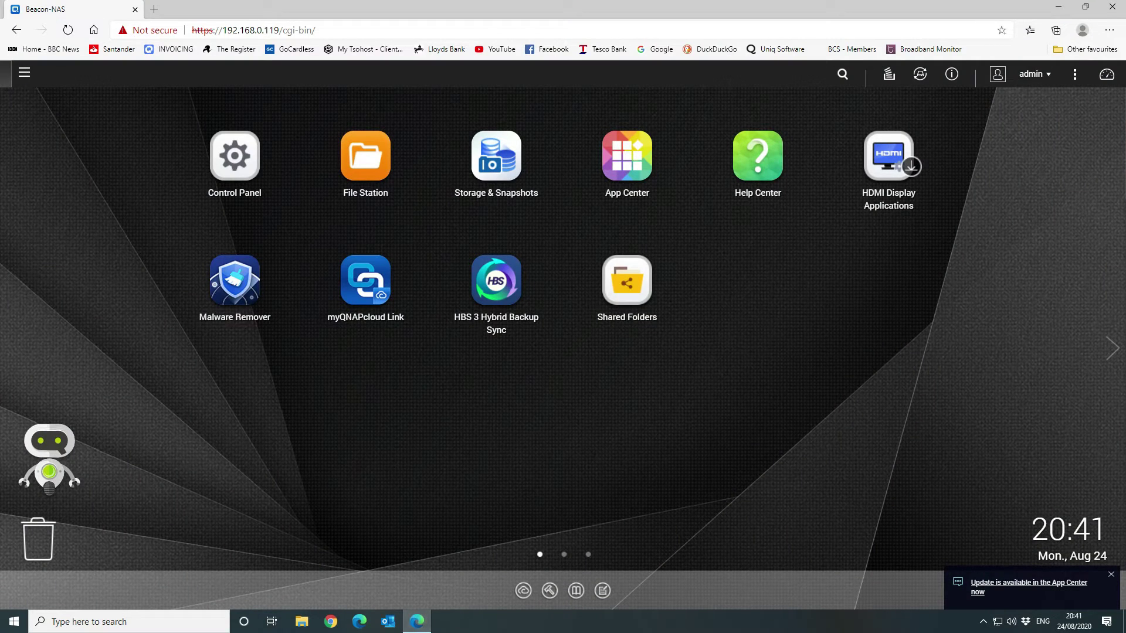
Enable the Domain Controller feature in Control Panel, keeping the Domain Controller role
{"action": "left_click", "coordinate": [235, 153]}
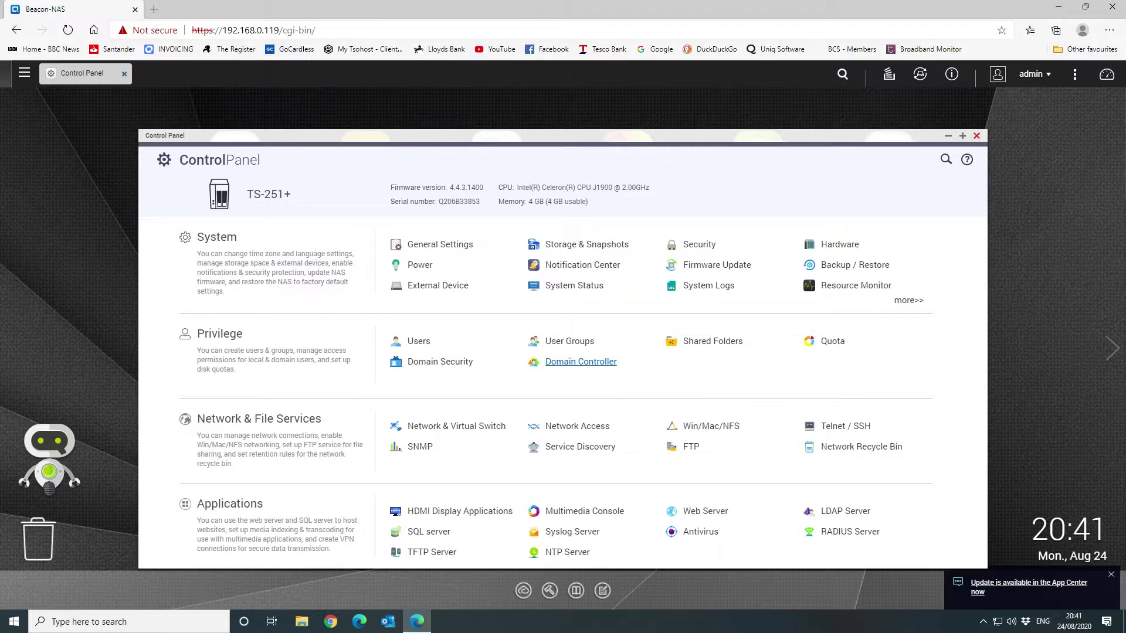
{"action": "left_click", "coordinate": [581, 362]}
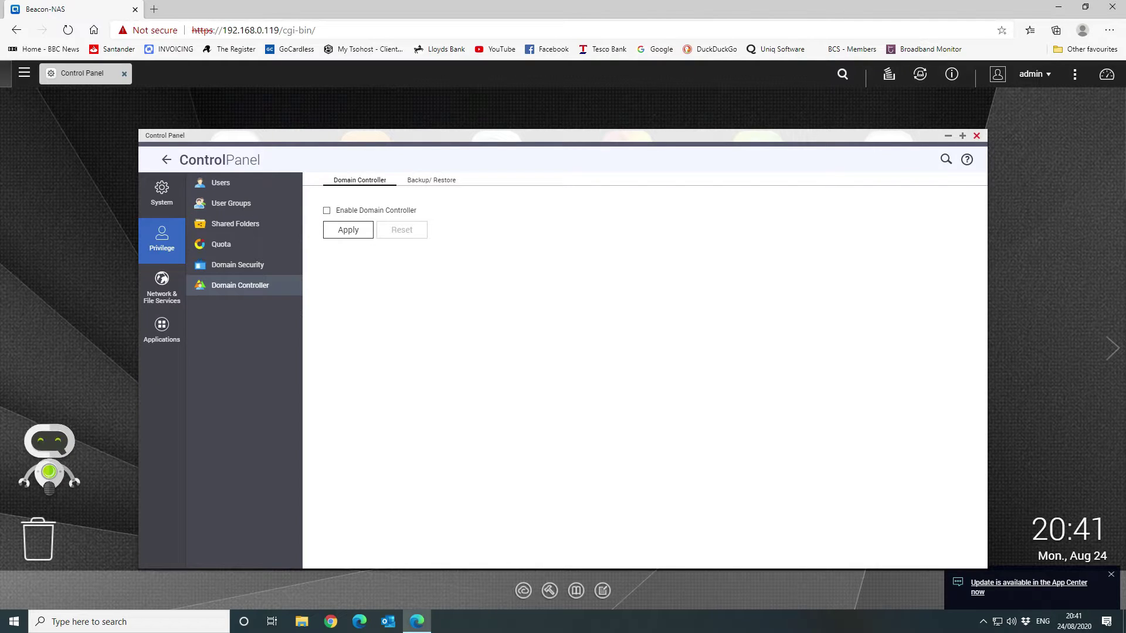
{"action": "left_click", "coordinate": [327, 210]}
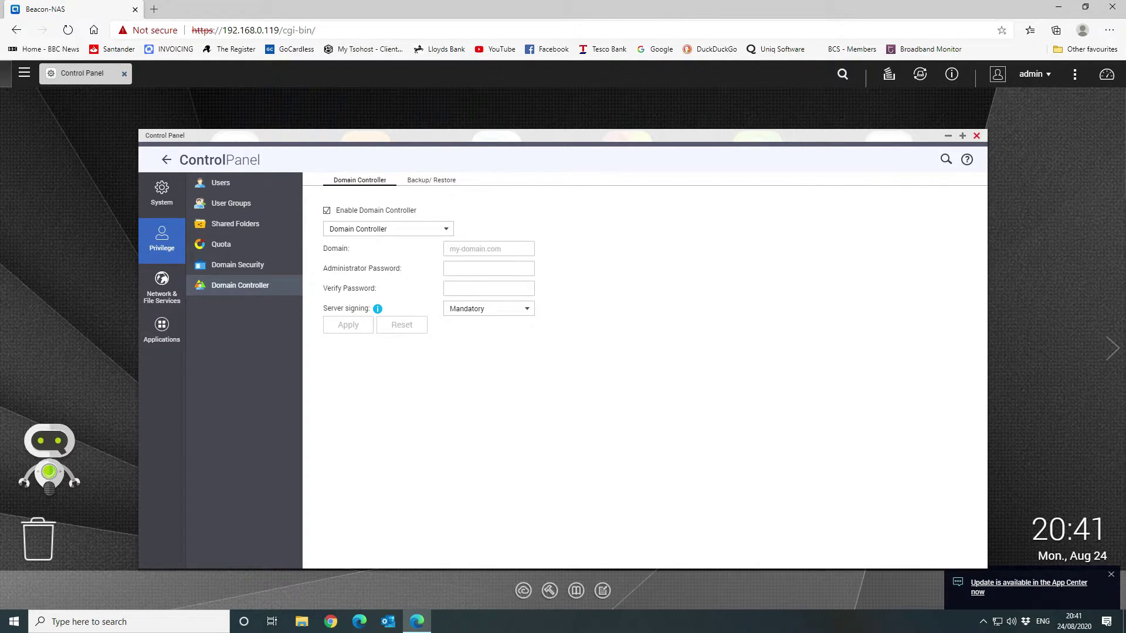
{"action": "left_click", "coordinate": [387, 229]}
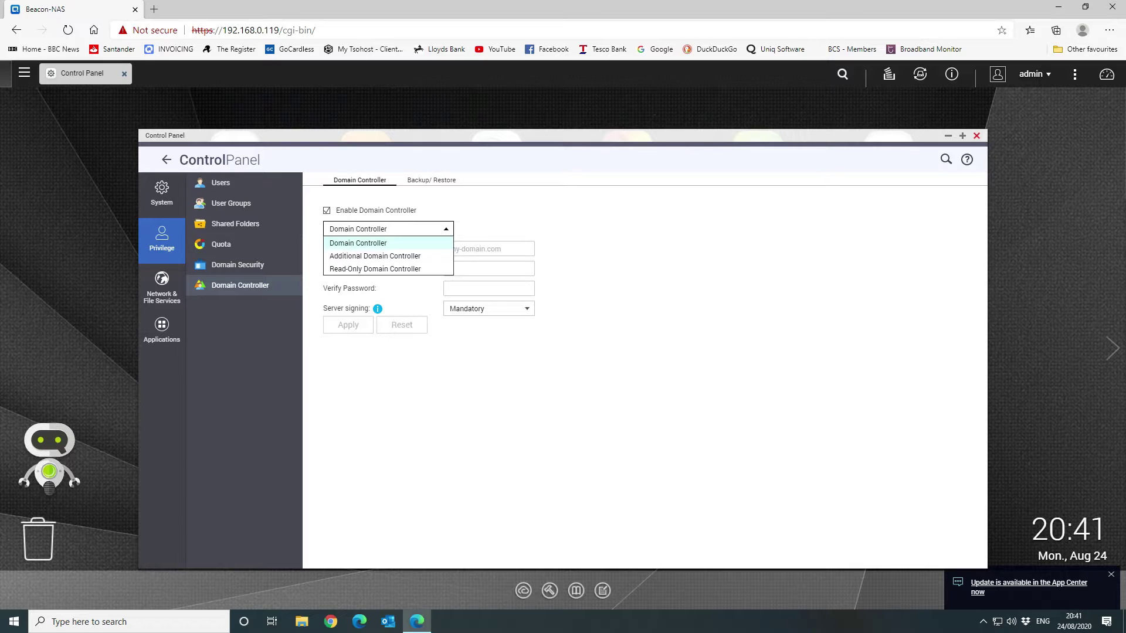
{"action": "key", "text": "Escape"}
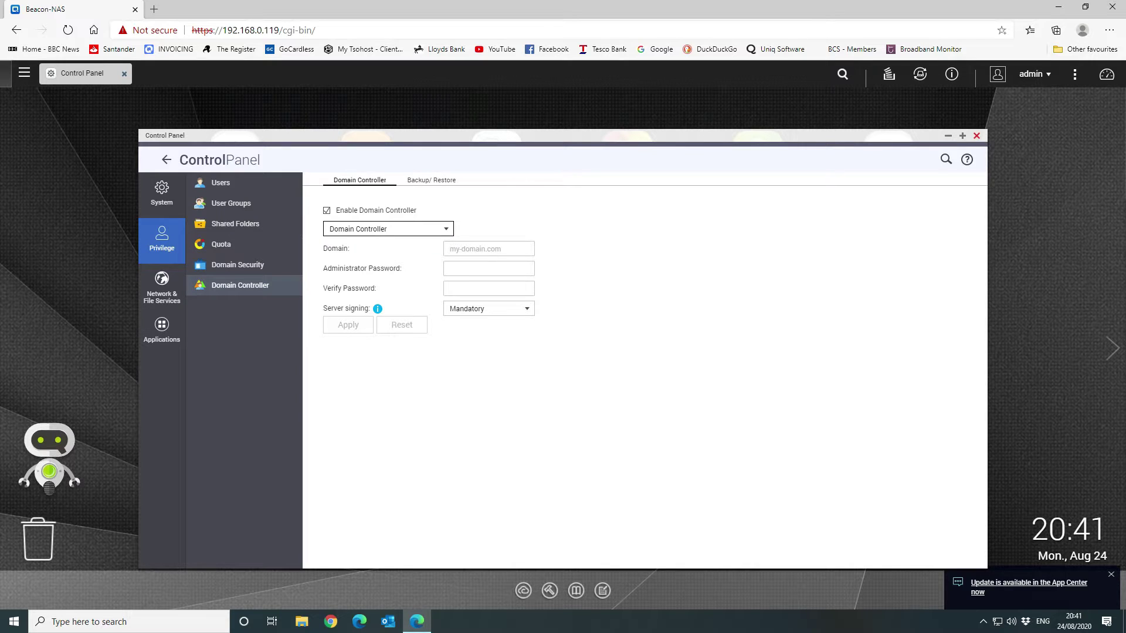
Enter the domain name beaconcentre.local in the Domain field
{"action": "key", "text": "Tab"}
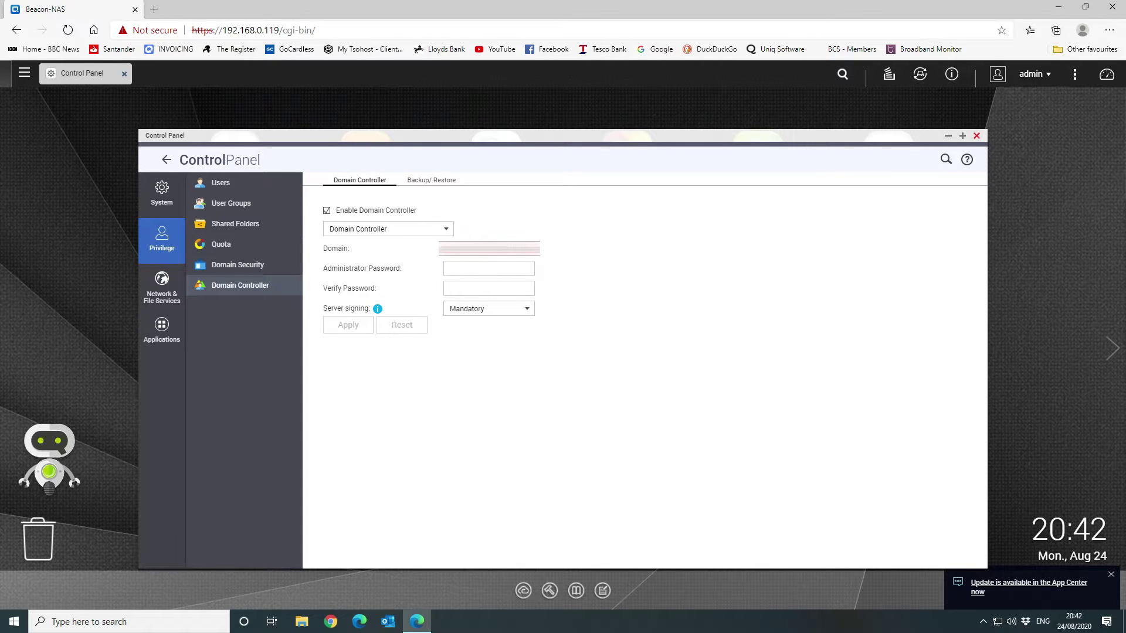
{"action": "key", "text": "Tab"}
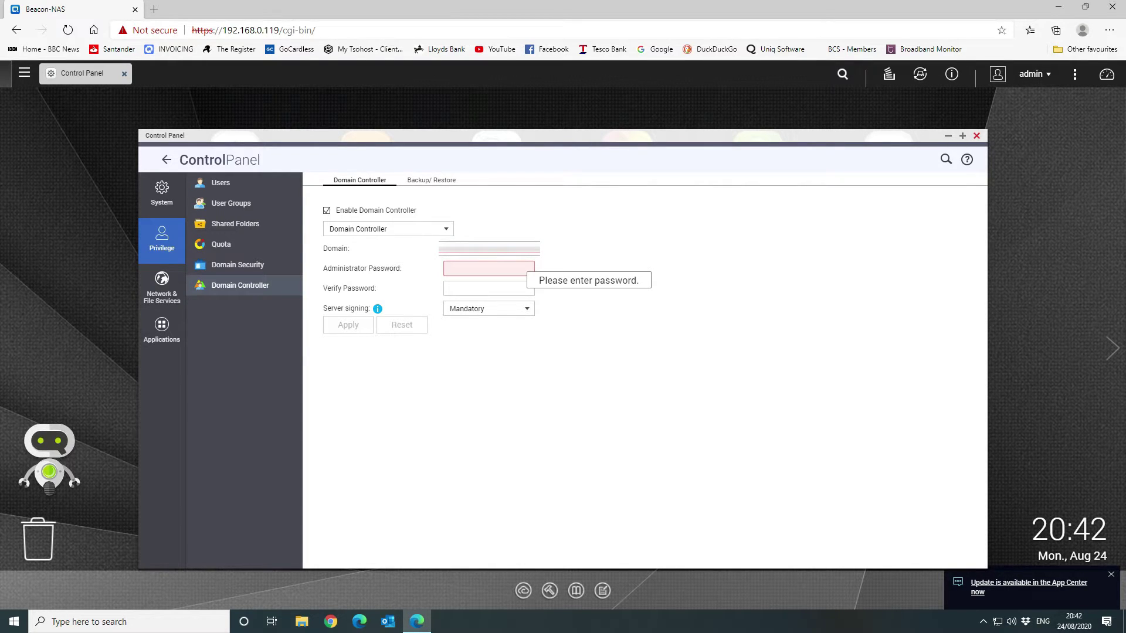
Enter the domain administrator password and type it again to verify
{"action": "left_click", "coordinate": [488, 269]}
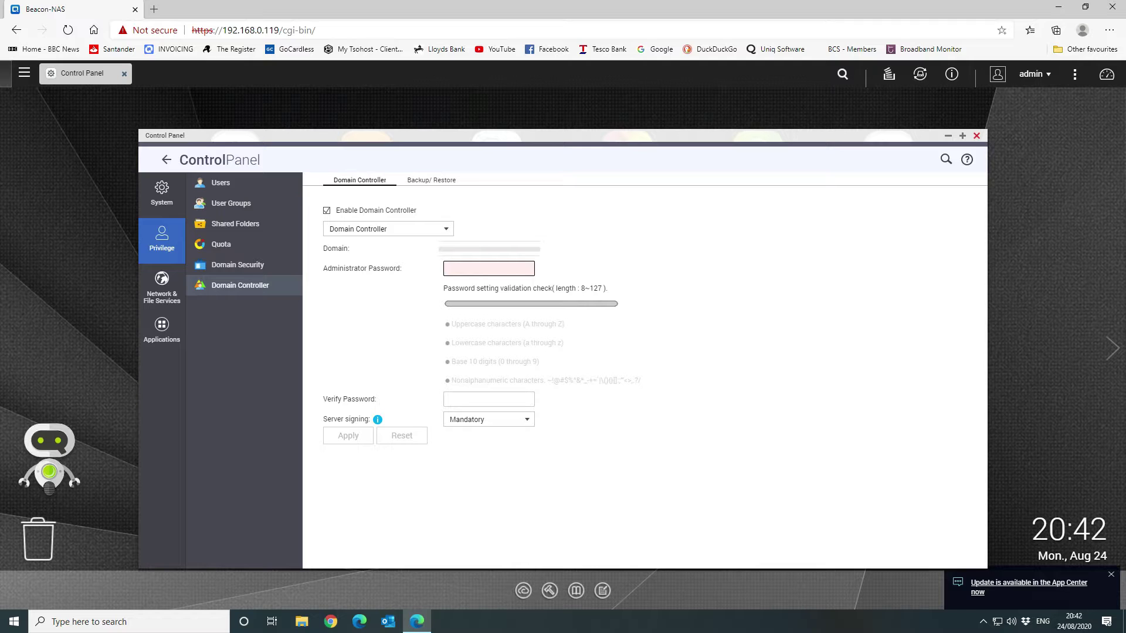
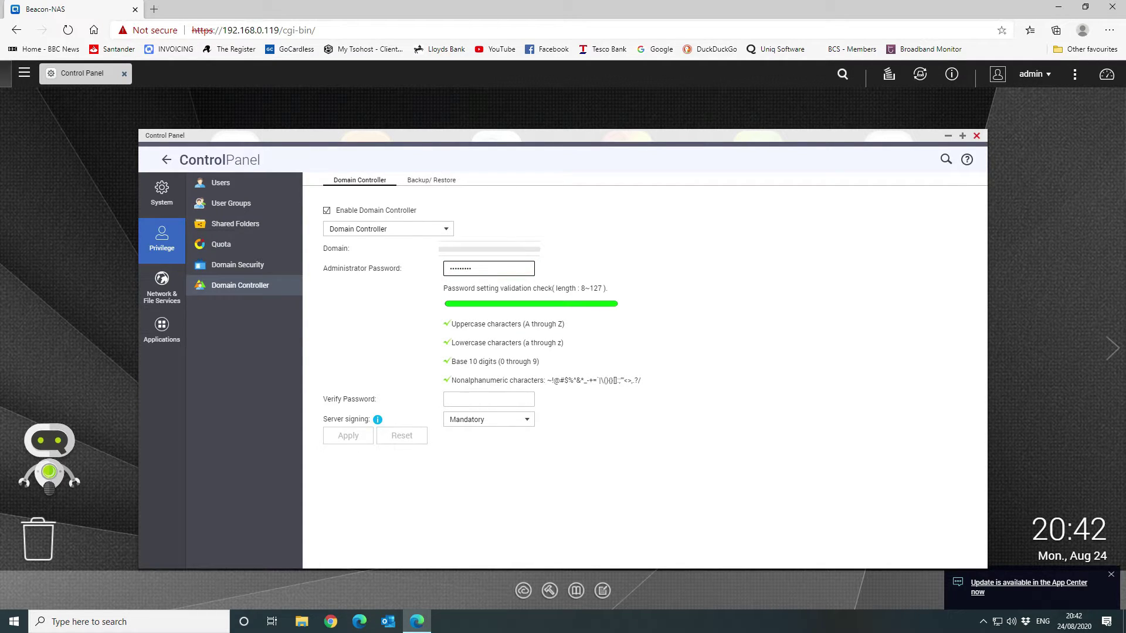
{"action": "left_click", "coordinate": [488, 287]}
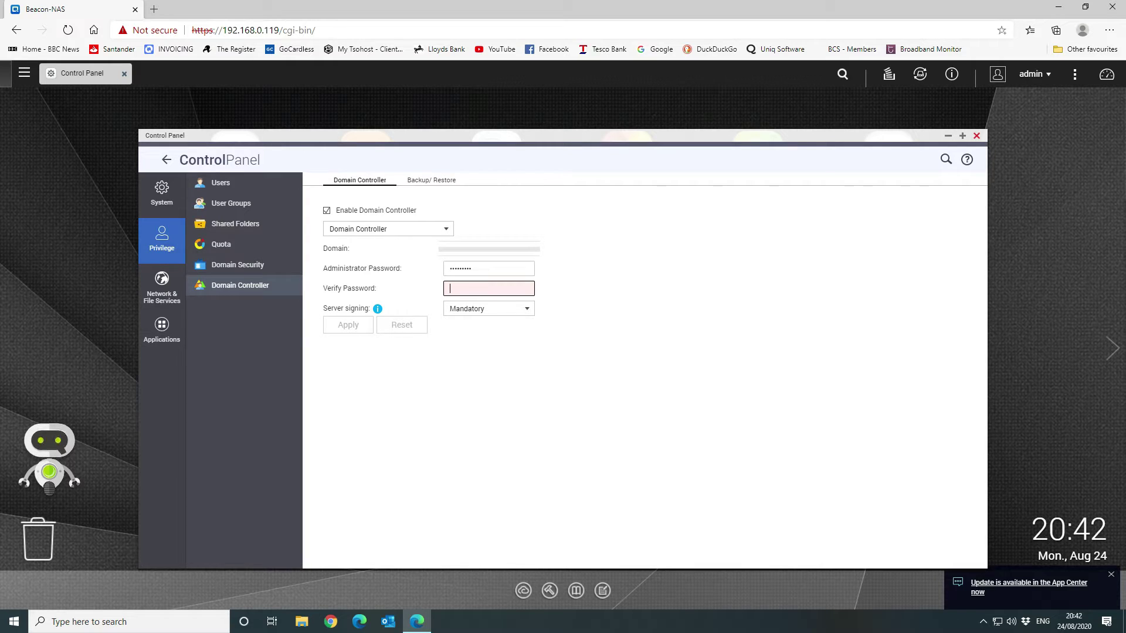
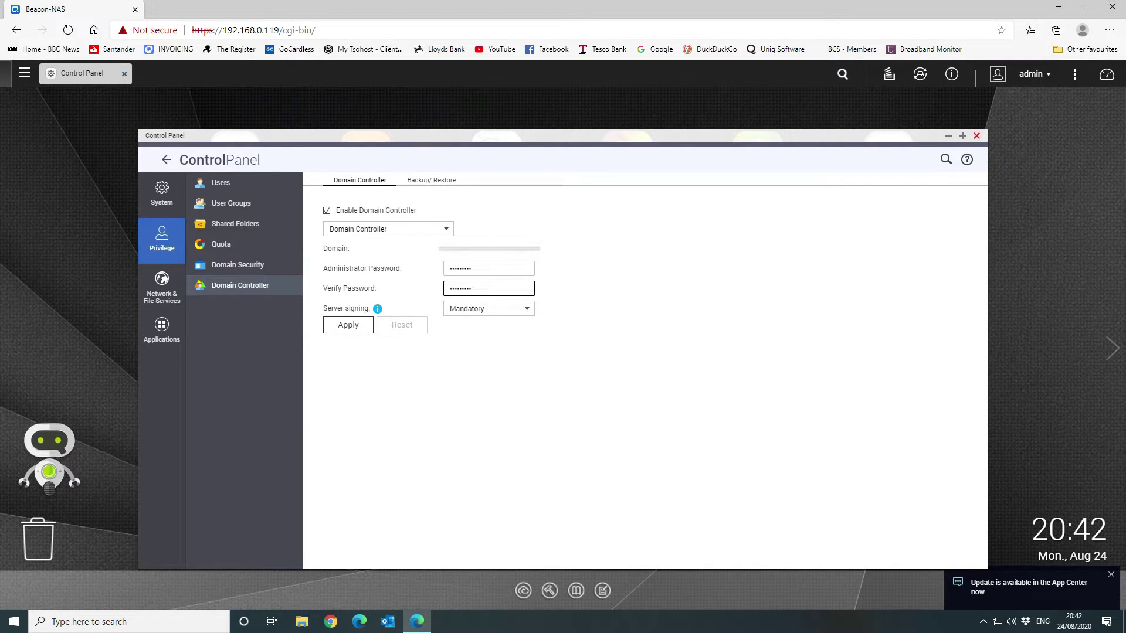
{"action": "left_click", "coordinate": [489, 308]}
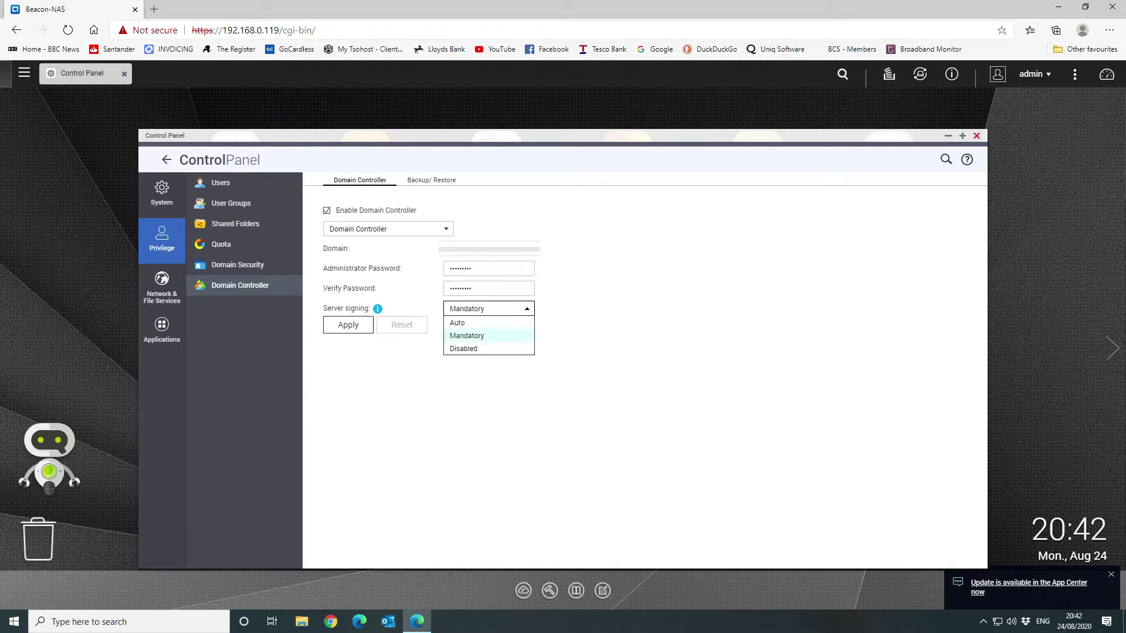
Keep server signing at Mandatory, apply, and confirm the SMB access warning
{"action": "left_click", "coordinate": [466, 336]}
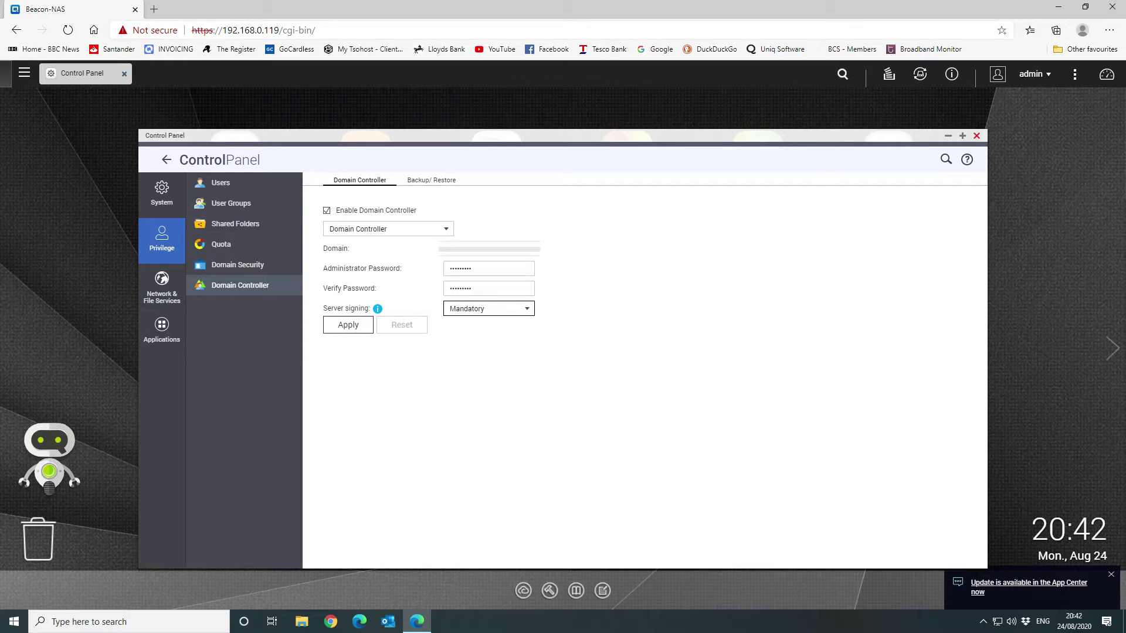
{"action": "left_click", "coordinate": [377, 308]}
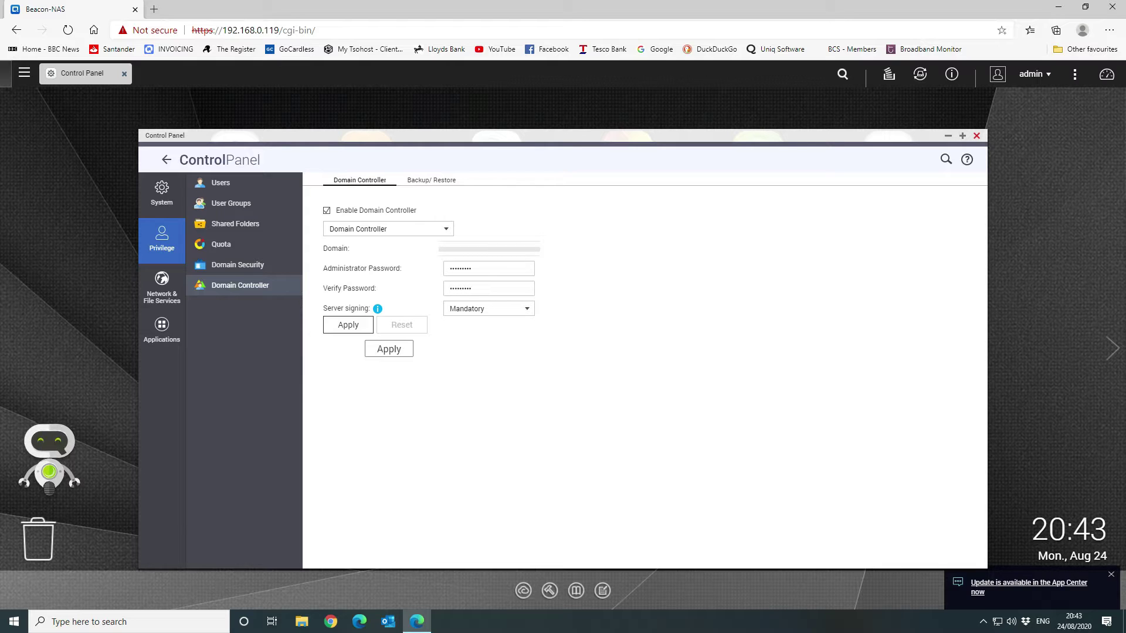
{"action": "key", "text": "Return"}
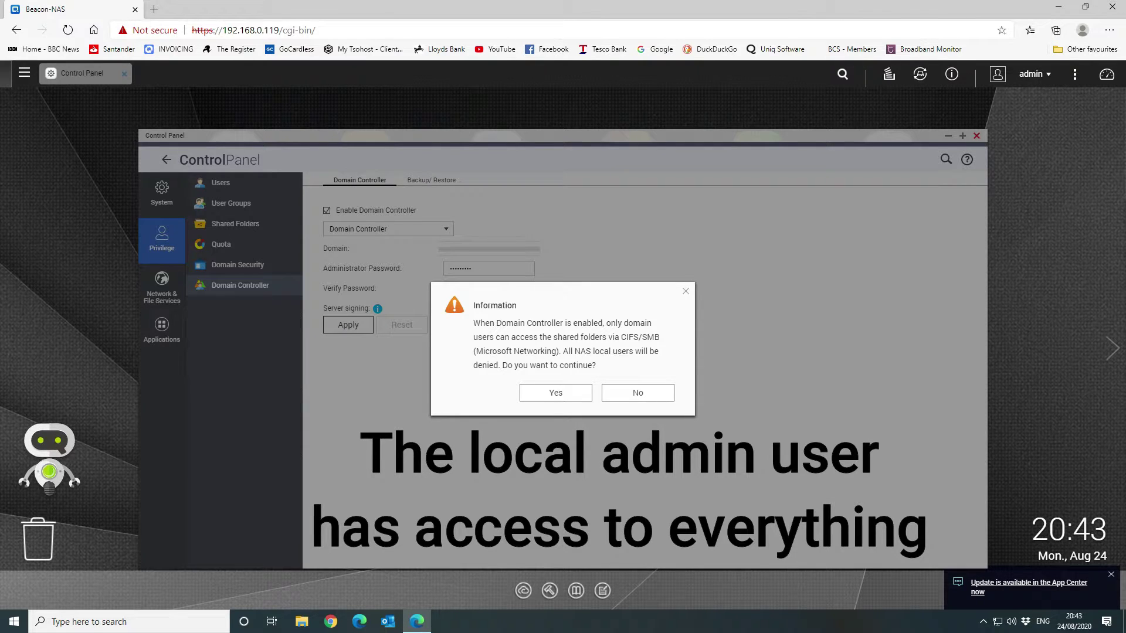
{"action": "key", "text": "Return"}
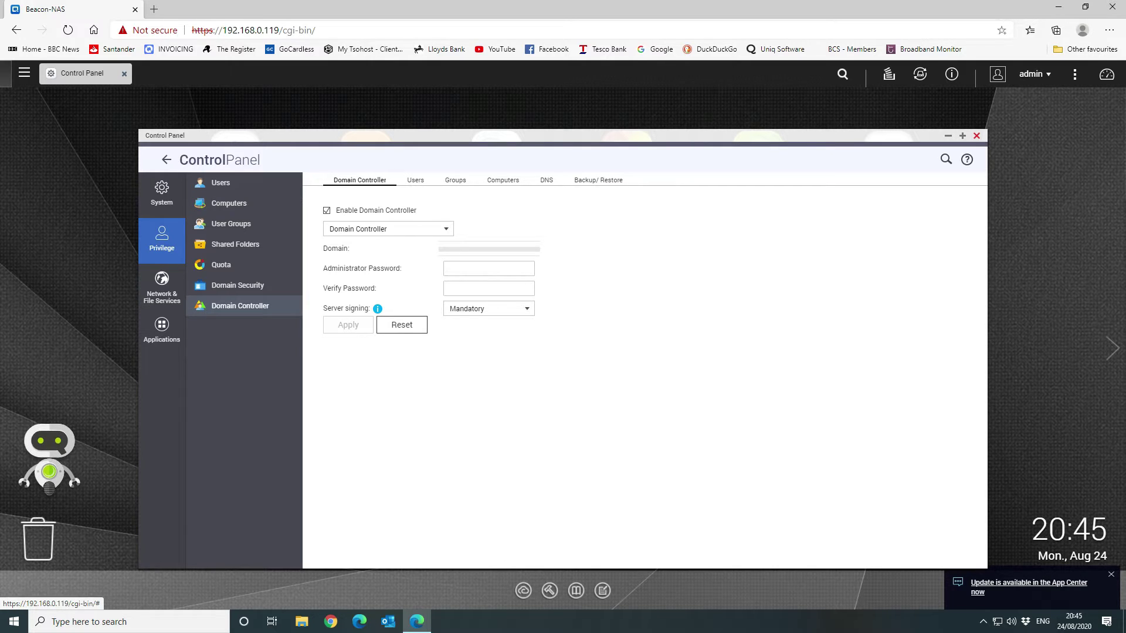
Review the beaconcentre.local DNS zones, then the Computers list with one account
{"action": "left_click", "coordinate": [547, 180]}
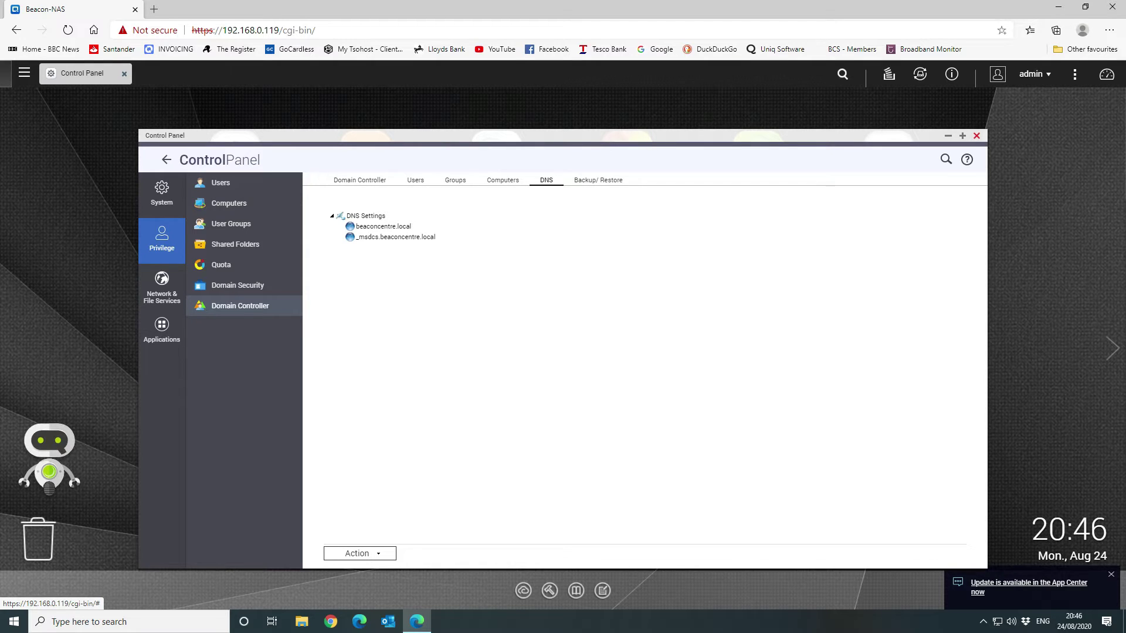
{"action": "left_click", "coordinate": [503, 179]}
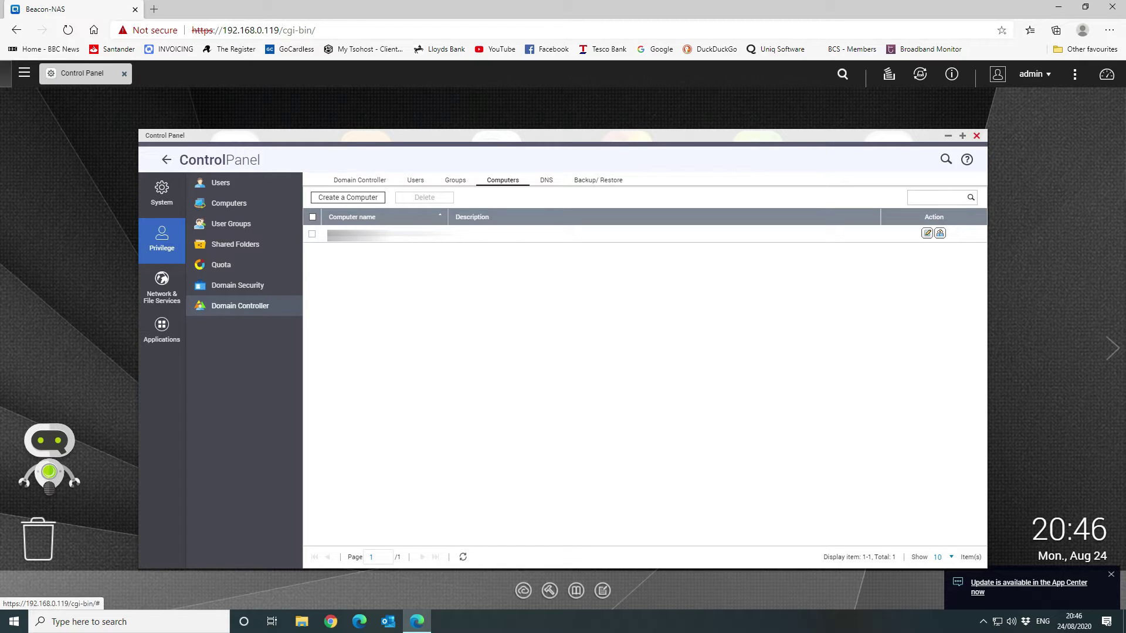
Show page two of the domain's 37 built-in groups
{"action": "left_click", "coordinate": [455, 180]}
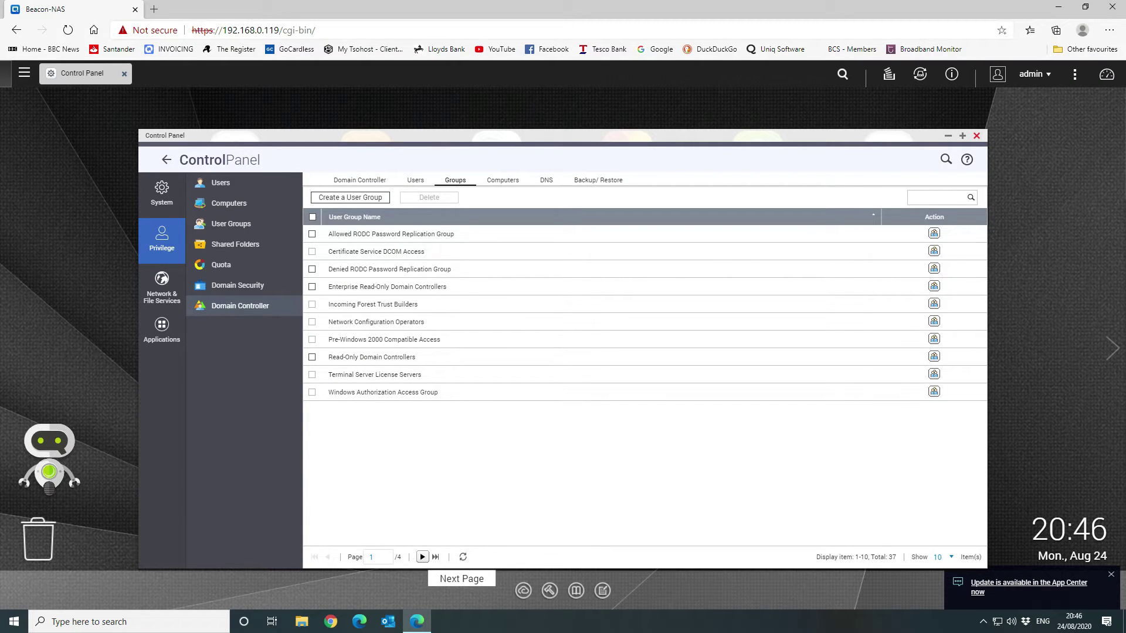
{"action": "left_click", "coordinate": [422, 557]}
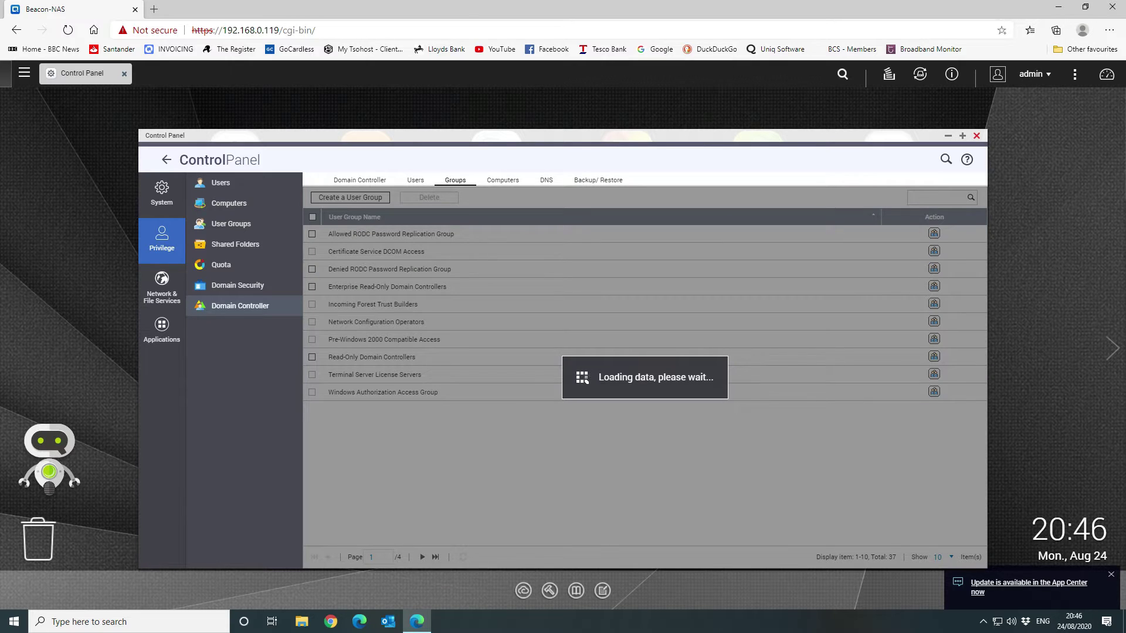
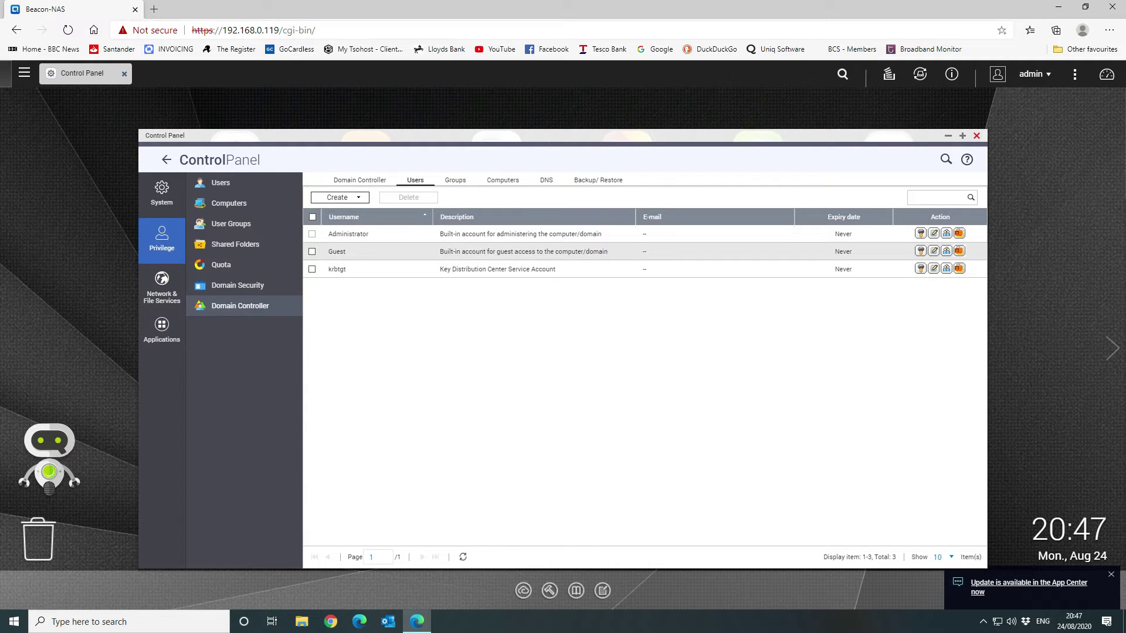
{"action": "left_click", "coordinate": [933, 251]}
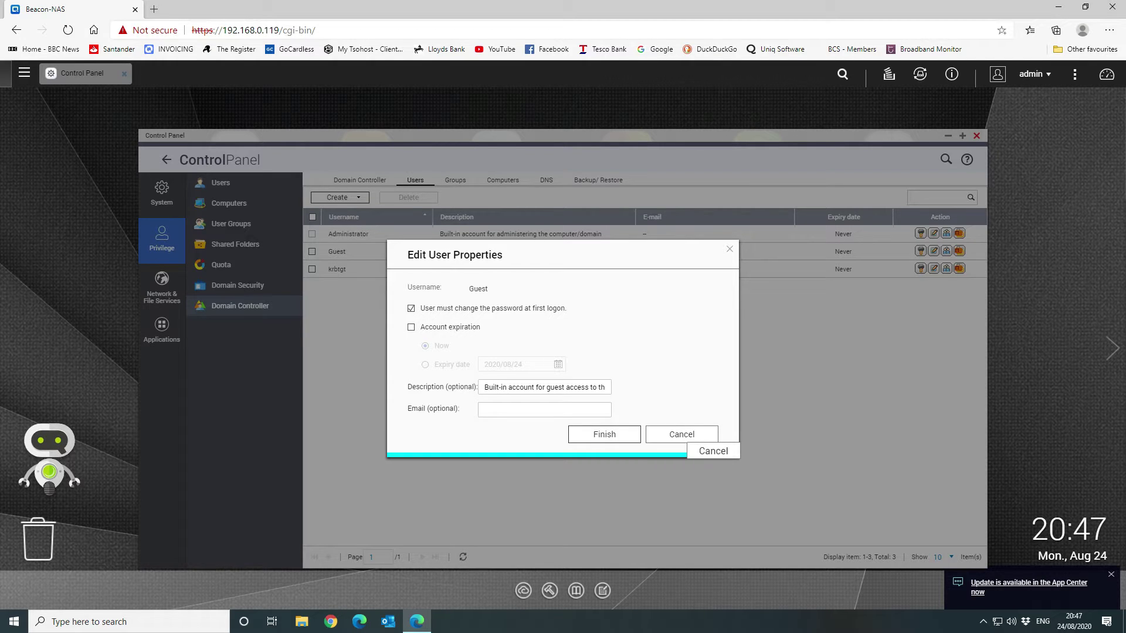
{"action": "left_click", "coordinate": [681, 434]}
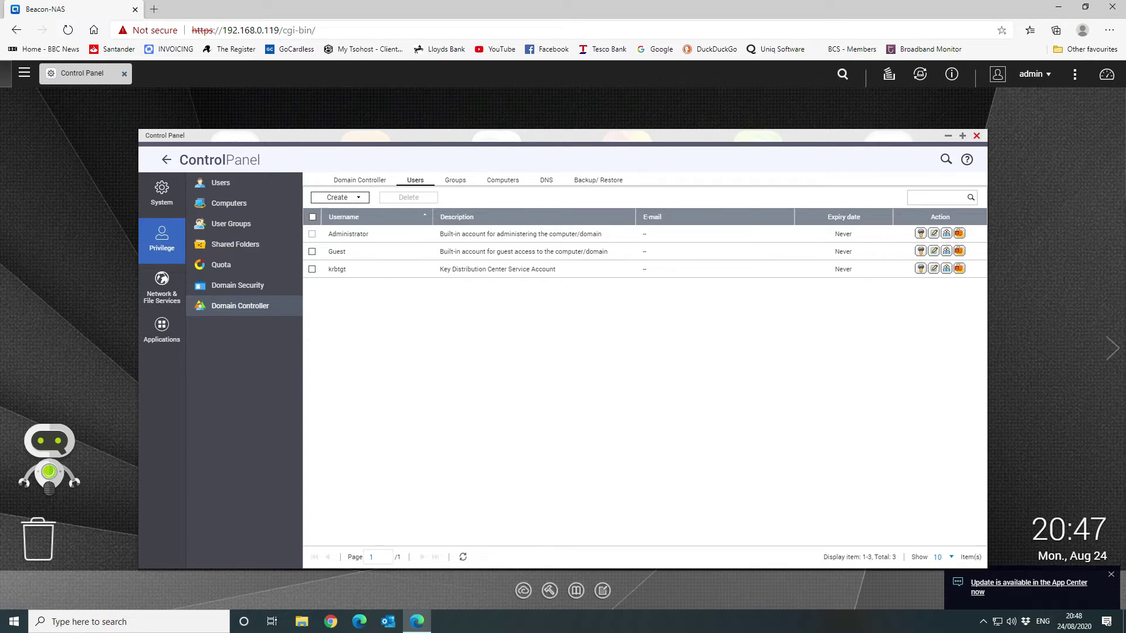
{"action": "left_click", "coordinate": [340, 197]}
Start the Create a User wizard and enter the username testuser
{"action": "left_click", "coordinate": [343, 222]}
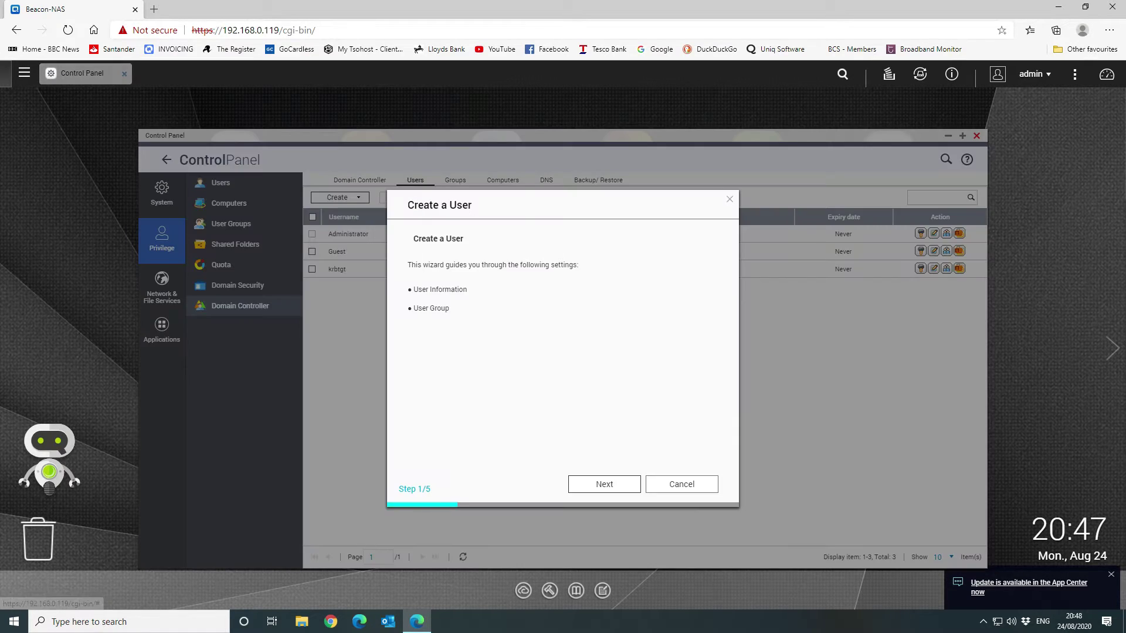
{"action": "key", "text": "Return"}
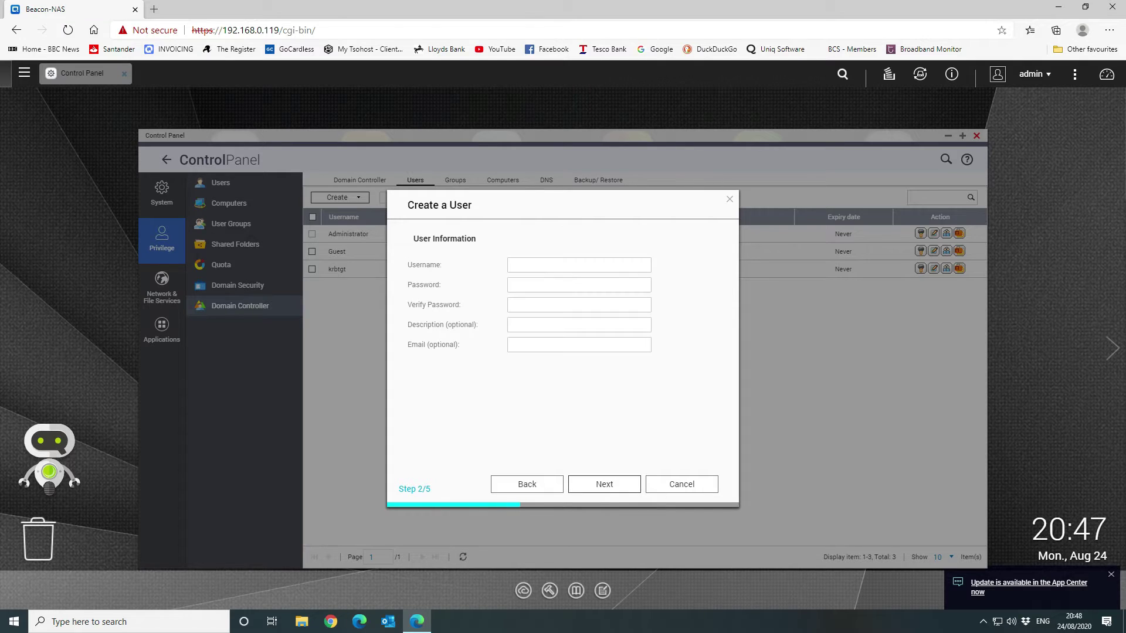
{"action": "left_click", "coordinate": [579, 265]}
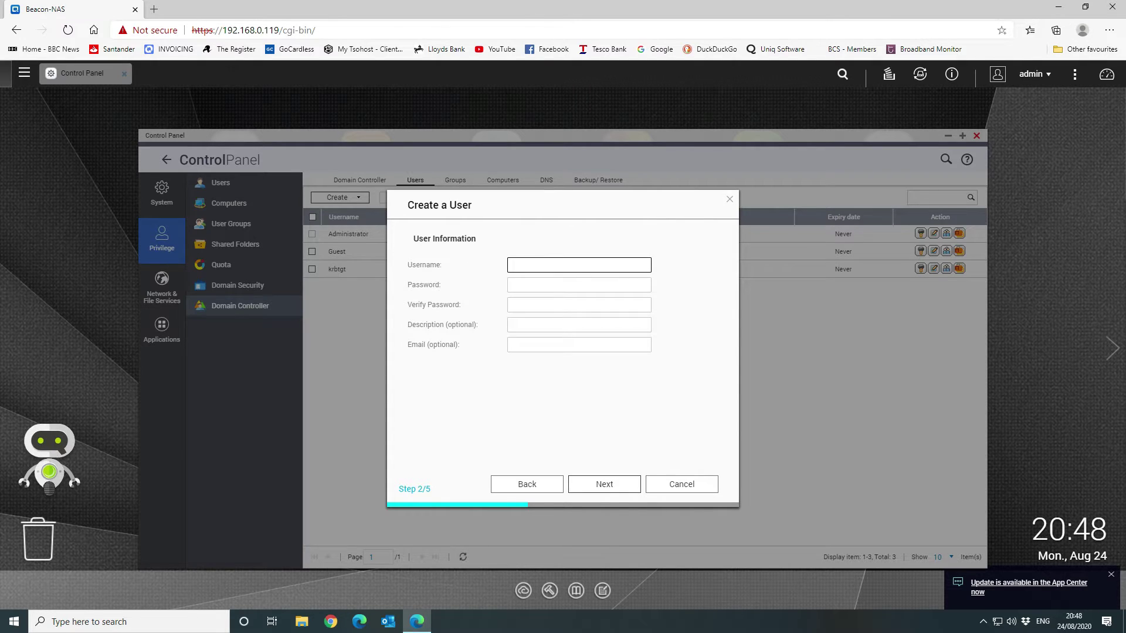
{"action": "type", "text": "testuser"}
Enter and confirm the account password, and add the description 'Test account for how to guide'
{"action": "left_click", "coordinate": [578, 284]}
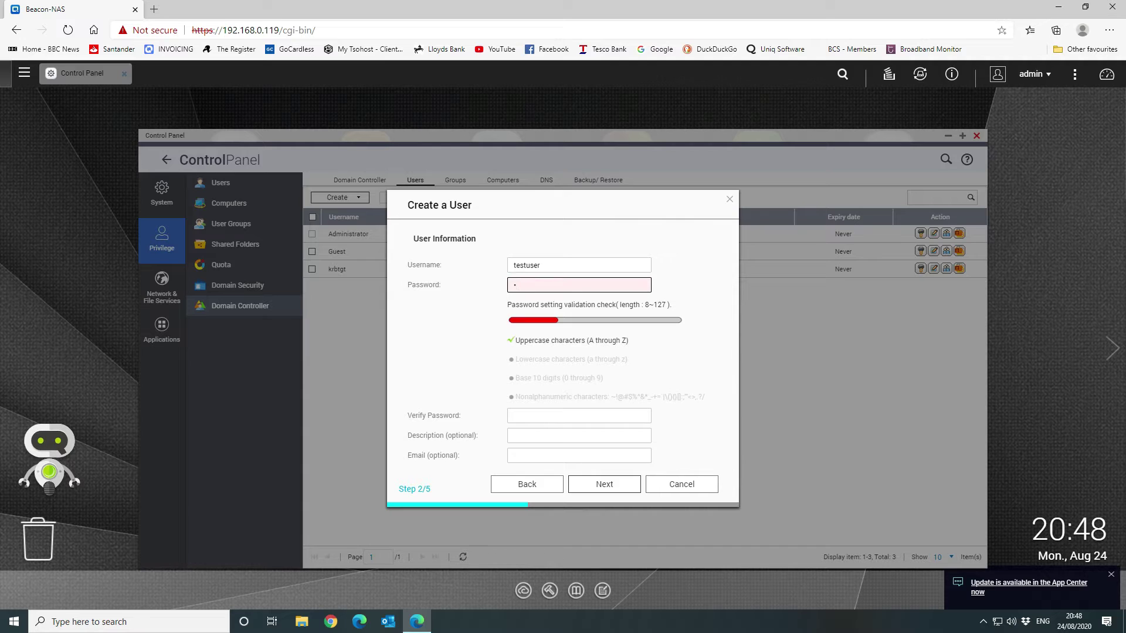
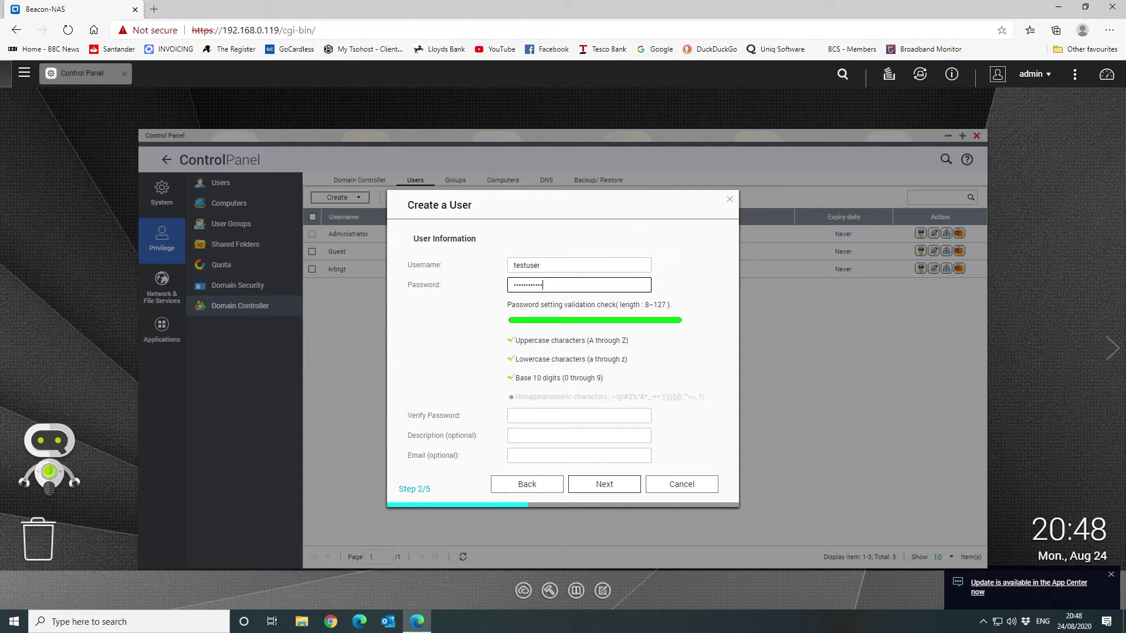
{"action": "left_click", "coordinate": [579, 415]}
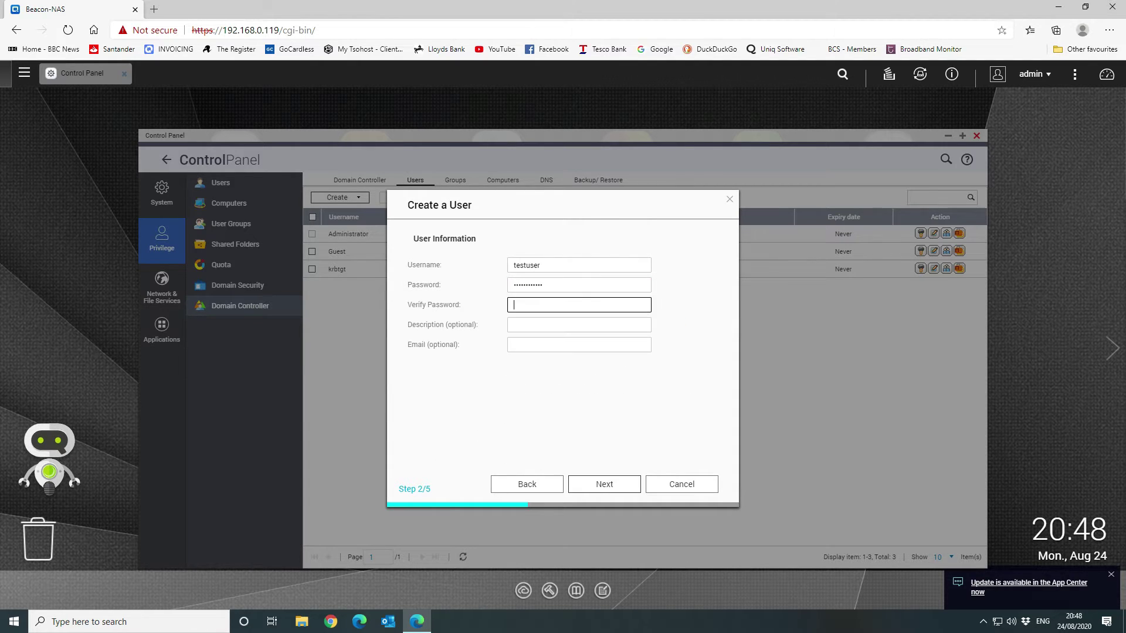
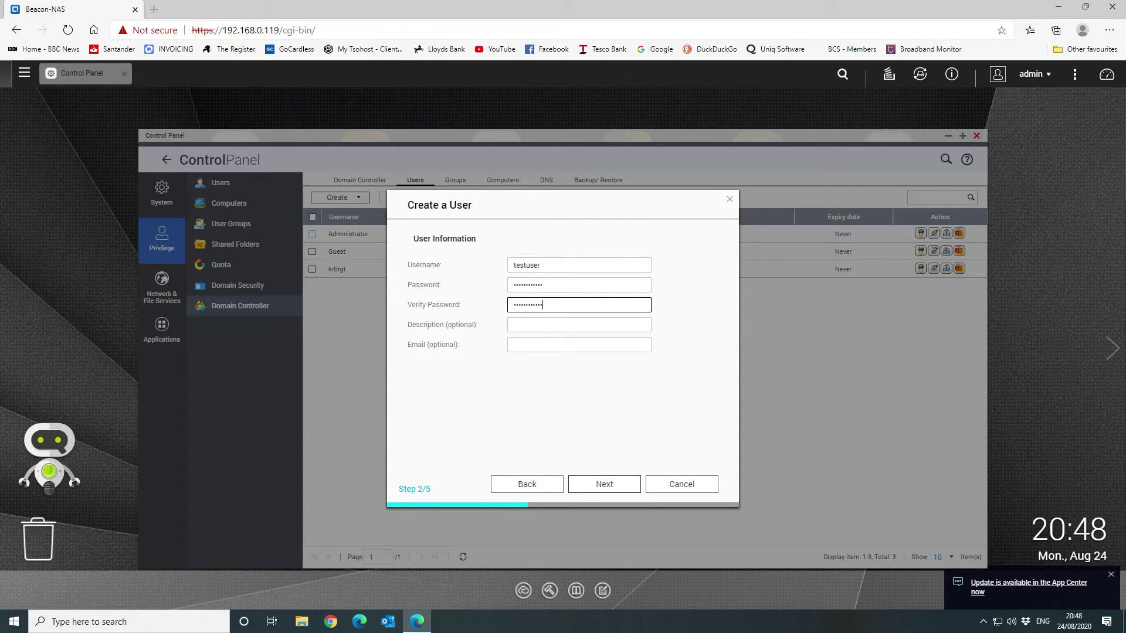
{"action": "key", "text": "Tab"}
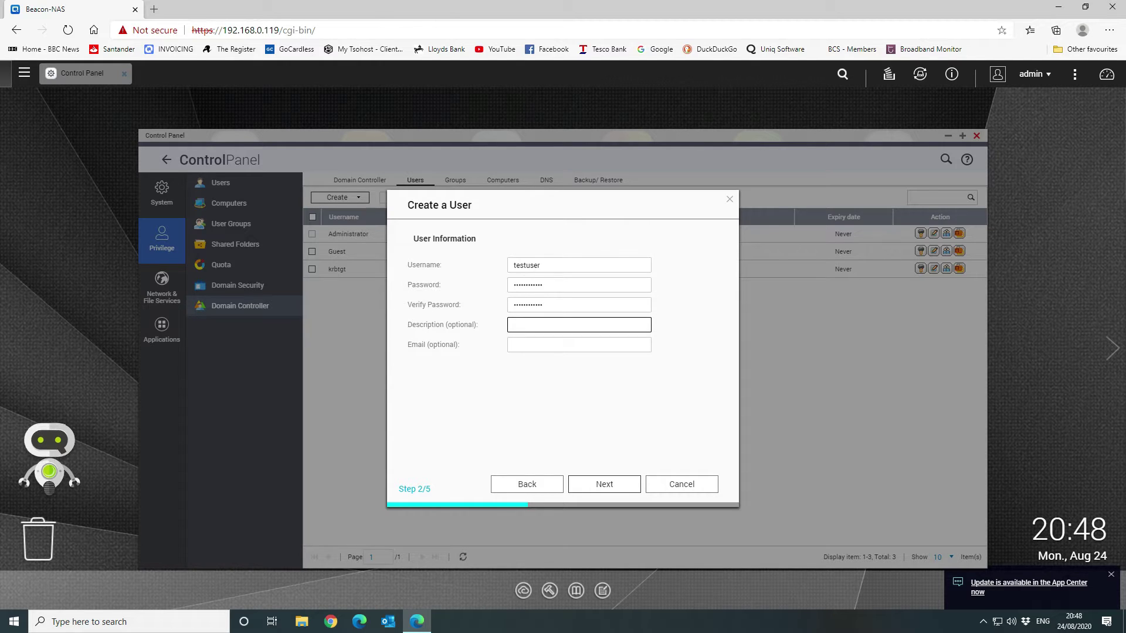
{"action": "type", "text": "Test account for how to guide"}
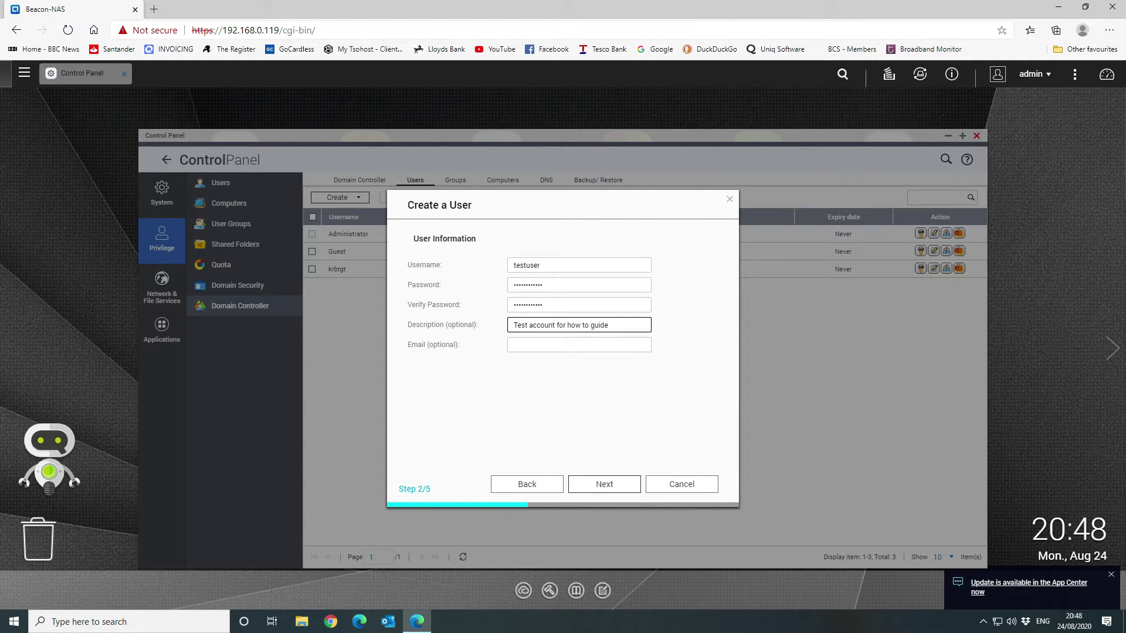
{"action": "left_click", "coordinate": [579, 345]}
{"action": "key", "text": "Escape"}
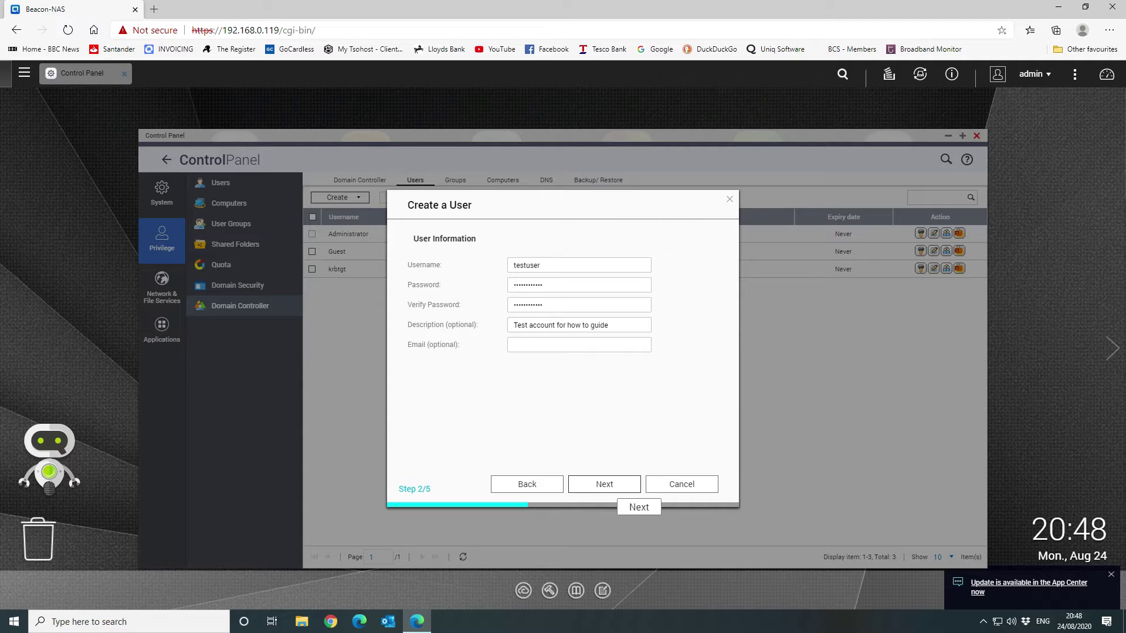
{"action": "left_click", "coordinate": [607, 486]}
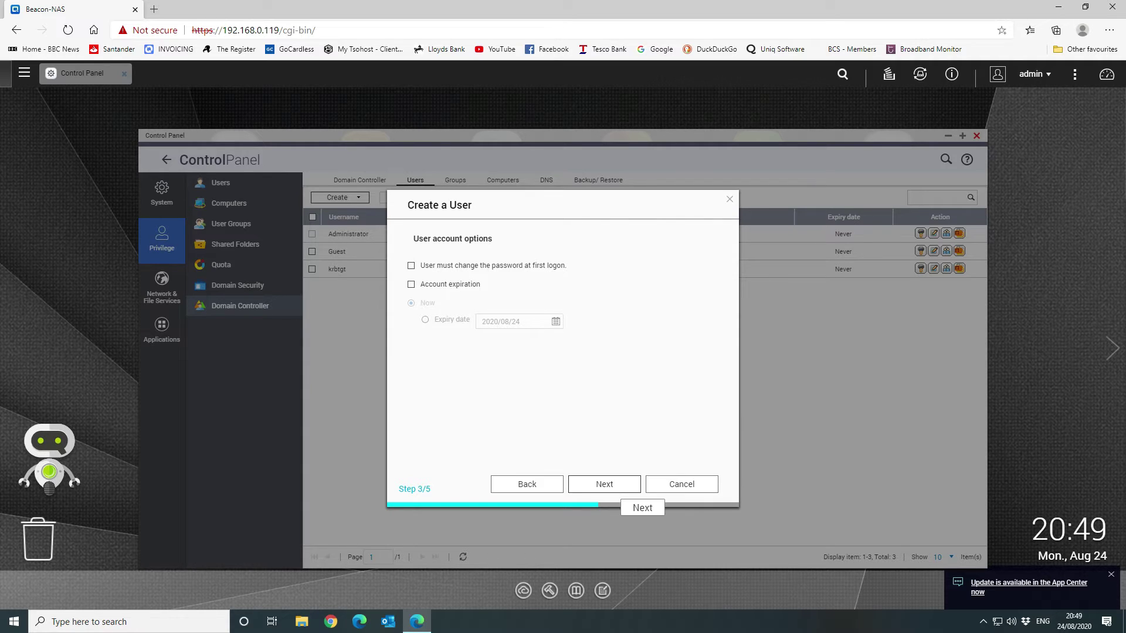
Keep the default Domain Users group for testuser and continue to the summary
{"action": "left_click", "coordinate": [616, 487]}
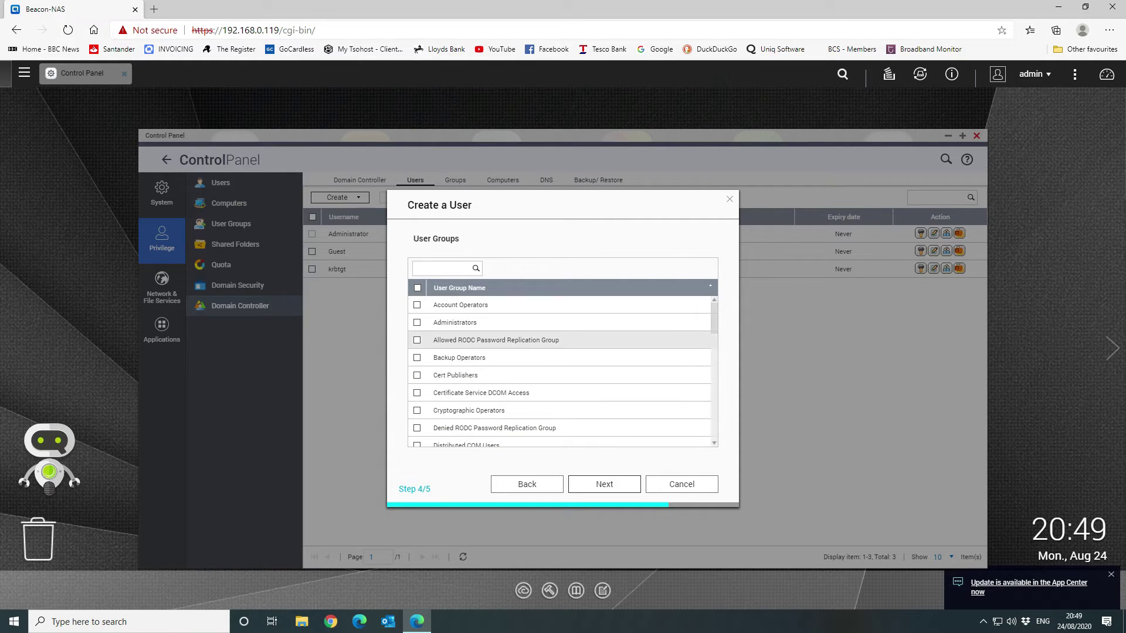
{"action": "scroll", "coordinate": [528, 369], "scroll_direction": "down", "scroll_amount": 4}
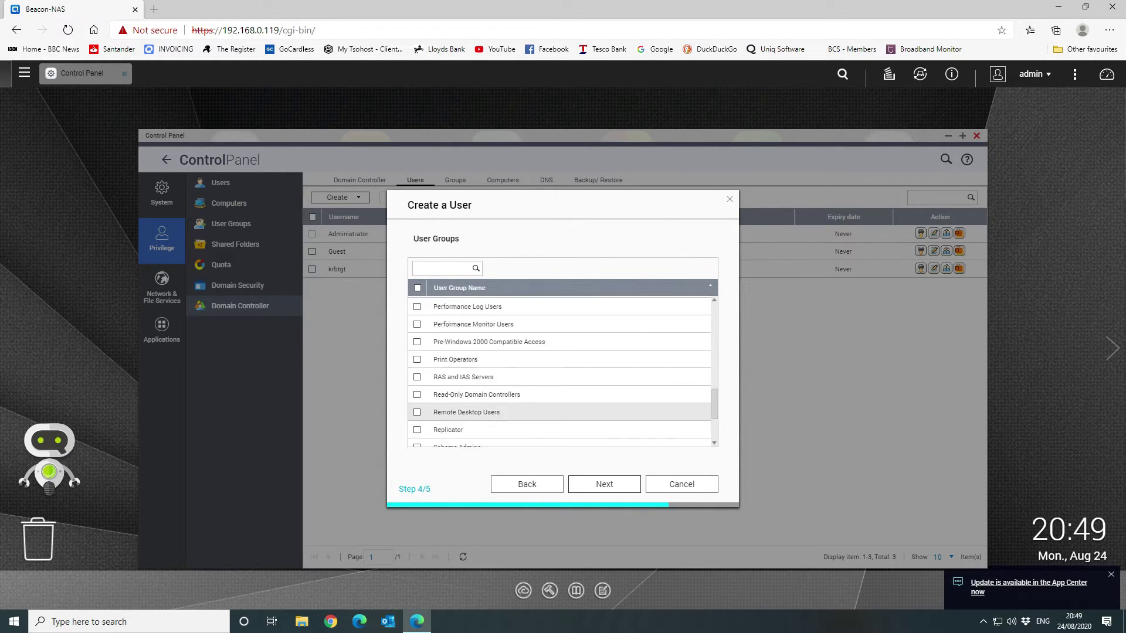
{"action": "scroll", "coordinate": [560, 369], "scroll_direction": "up", "scroll_amount": 3}
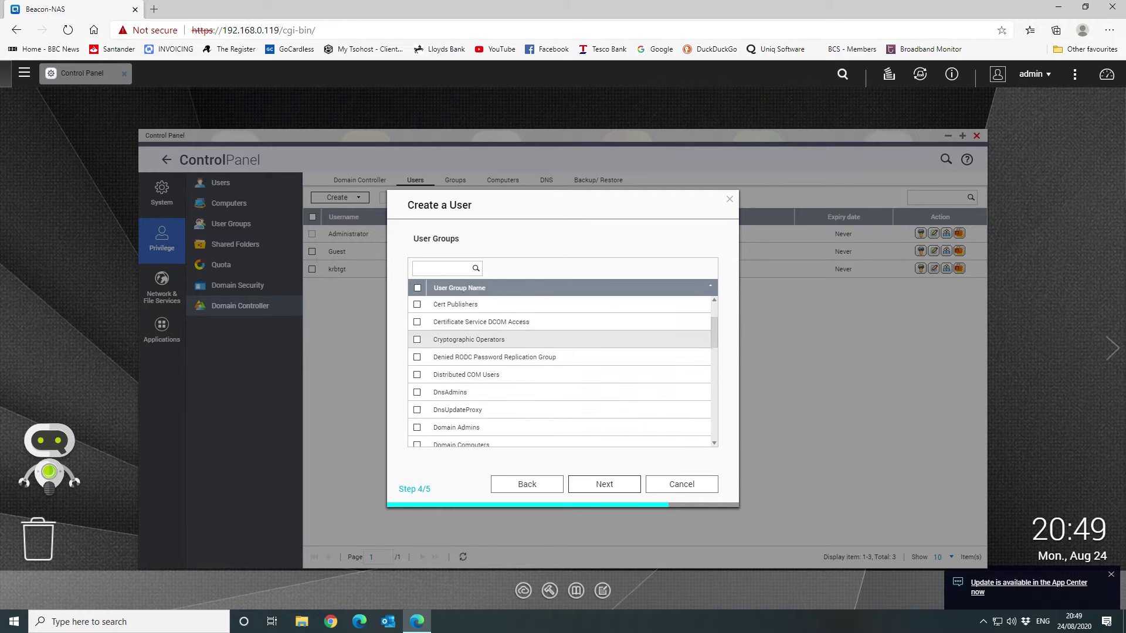
{"action": "scroll", "coordinate": [560, 375], "scroll_direction": "down", "scroll_amount": 3}
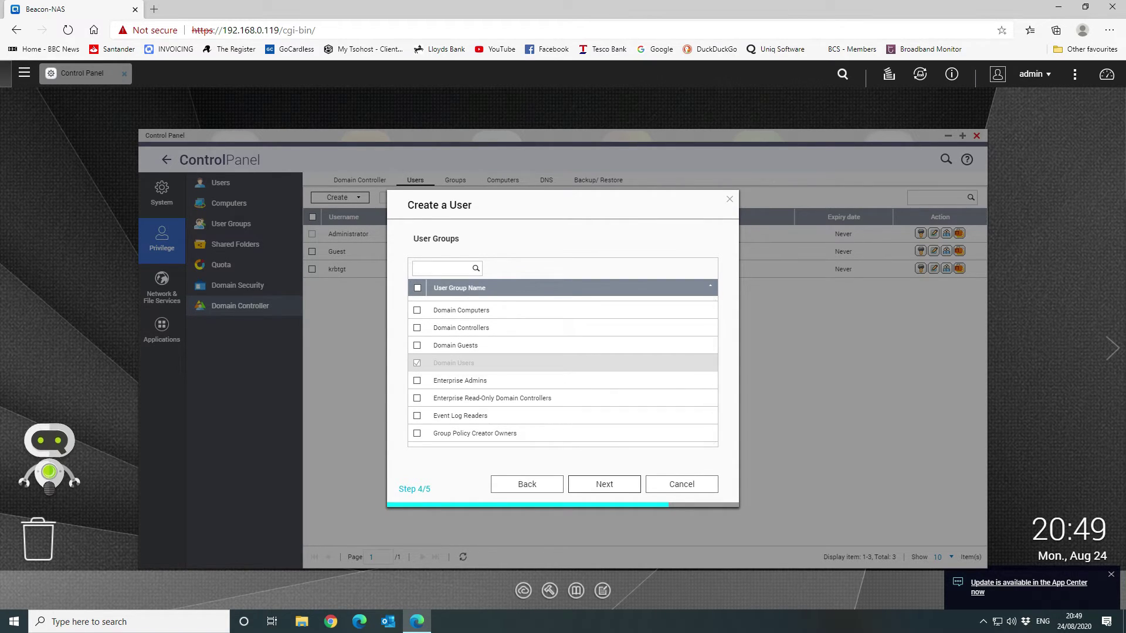
{"action": "scroll", "coordinate": [560, 372], "scroll_direction": "down", "scroll_amount": 5}
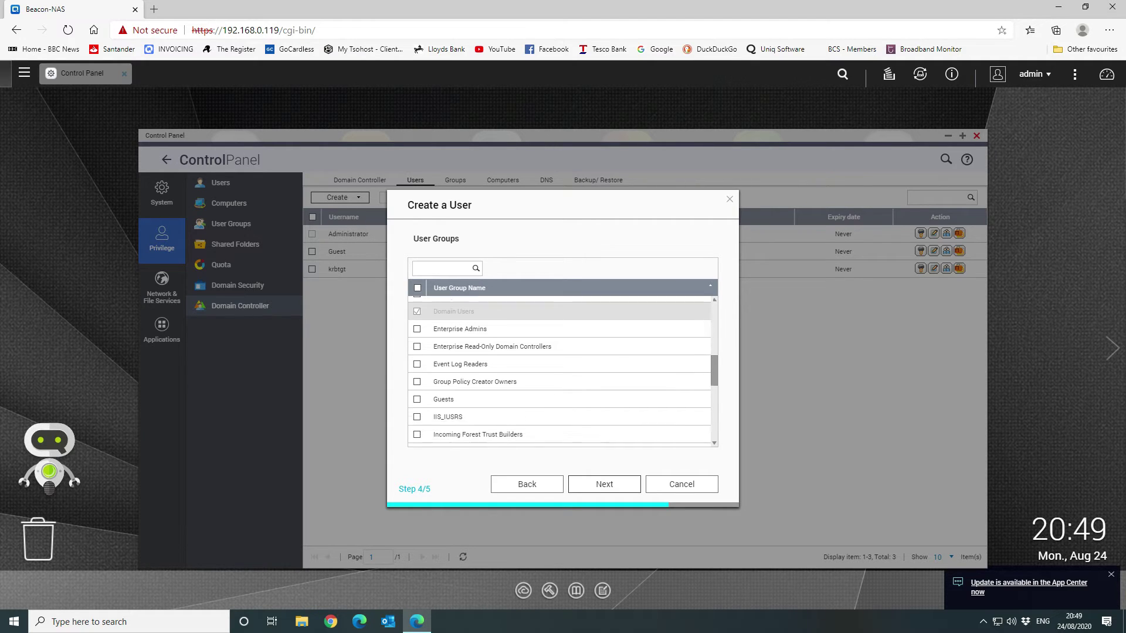
{"action": "scroll", "coordinate": [560, 372], "scroll_direction": "down", "scroll_amount": 3}
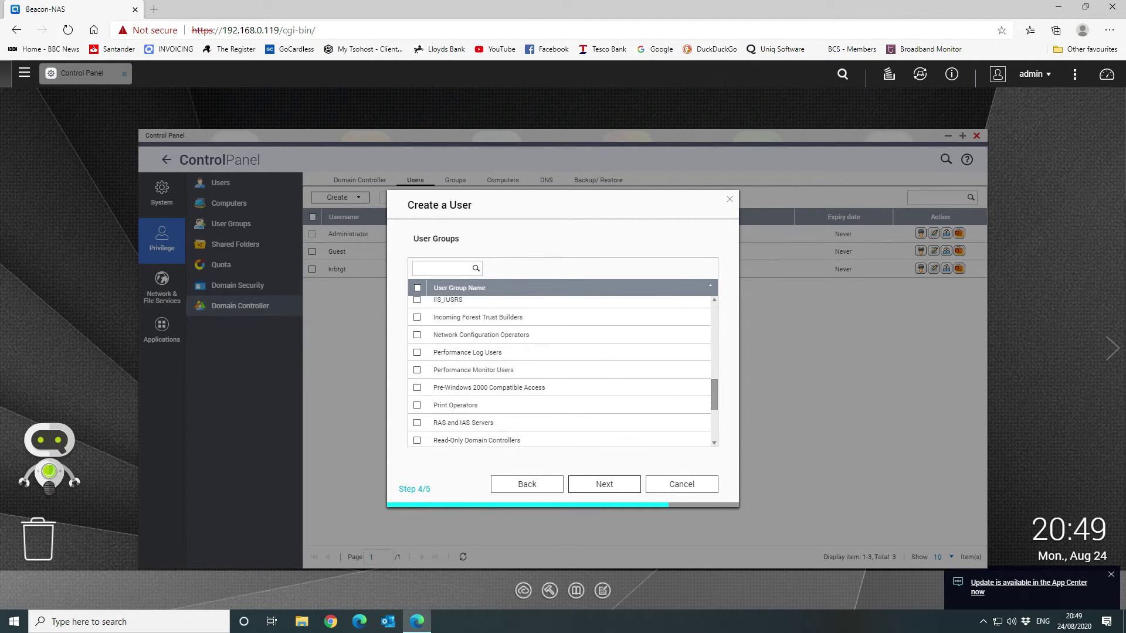
{"action": "scroll", "coordinate": [561, 373], "scroll_direction": "down", "scroll_amount": 3}
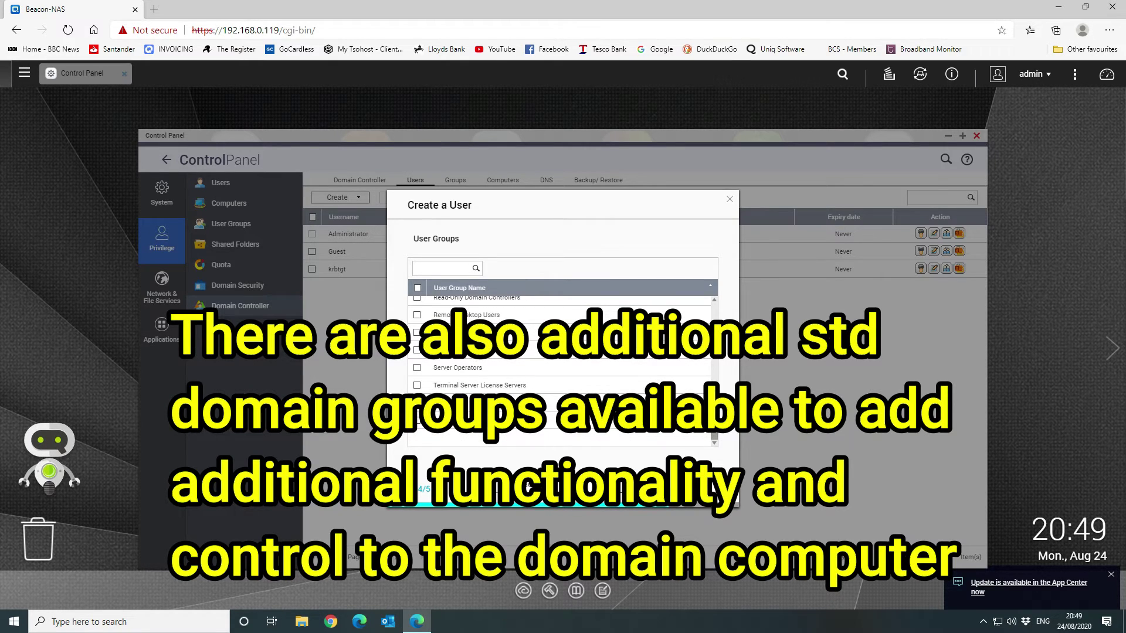
{"action": "scroll", "coordinate": [562, 373], "scroll_direction": "up", "scroll_amount": 10}
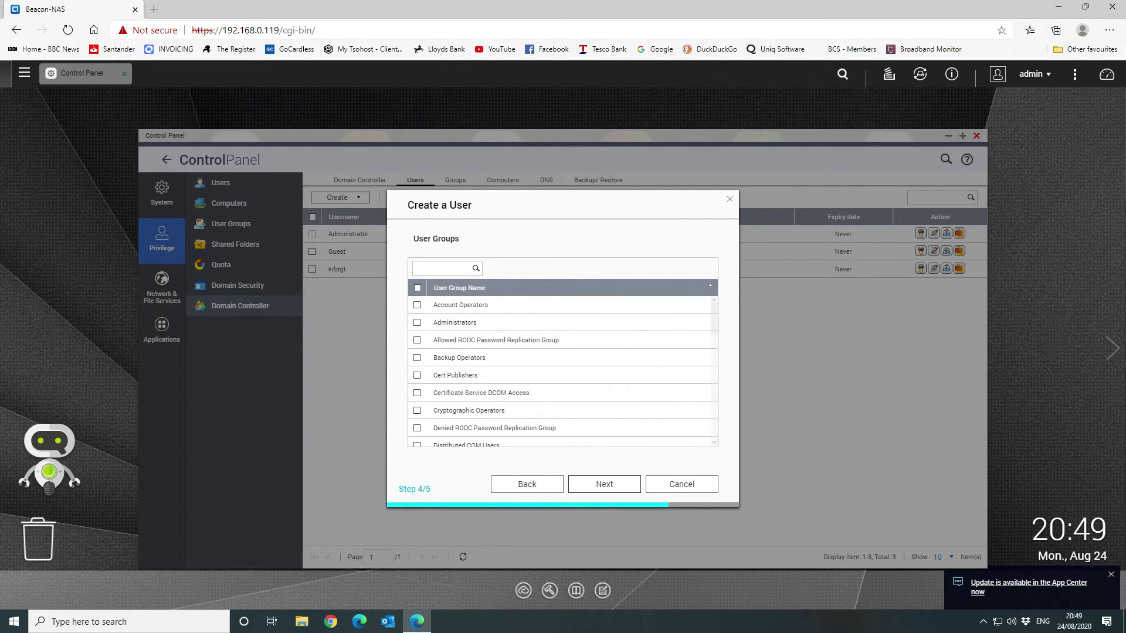
{"action": "left_click", "coordinate": [618, 485]}
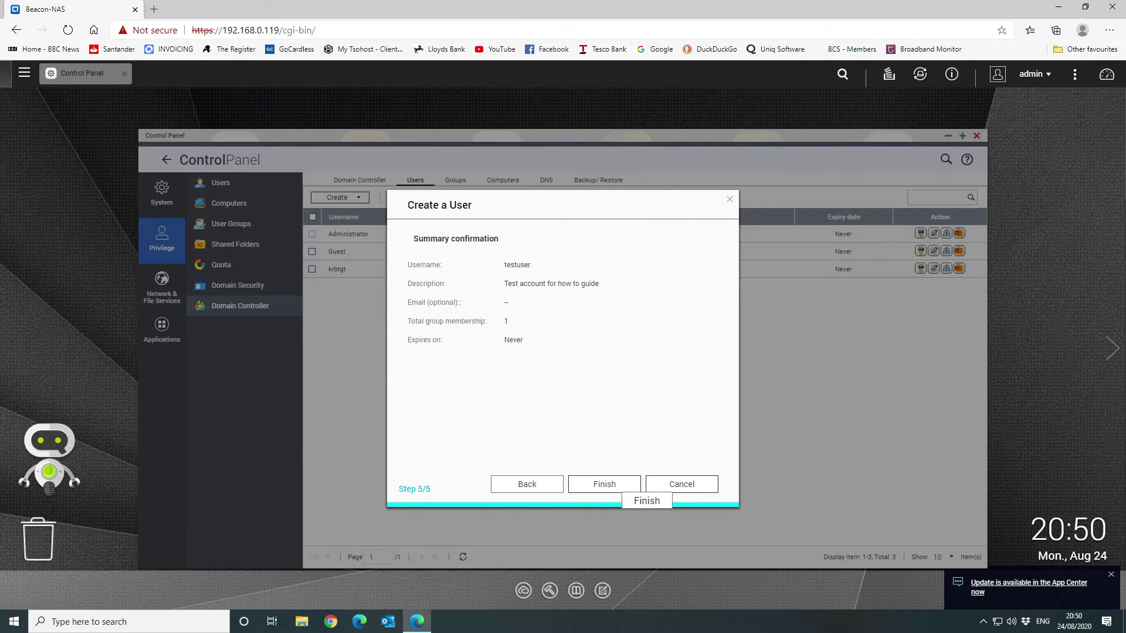
Finish creating testuser and go to the Shared Folders page
{"action": "left_click", "coordinate": [621, 485]}
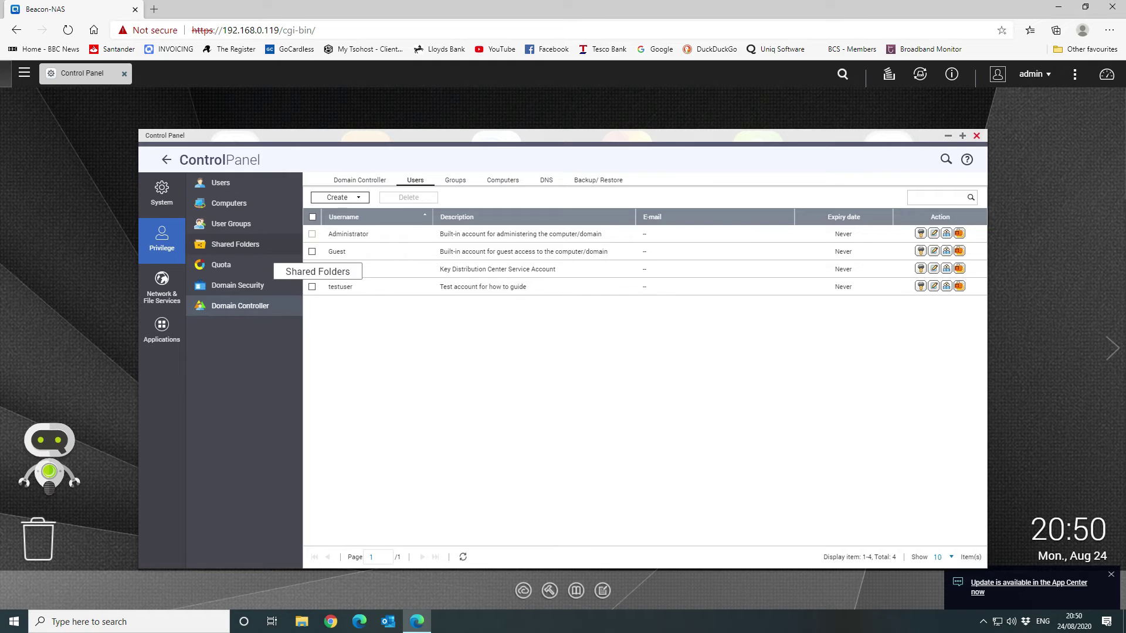
{"action": "left_click", "coordinate": [234, 244]}
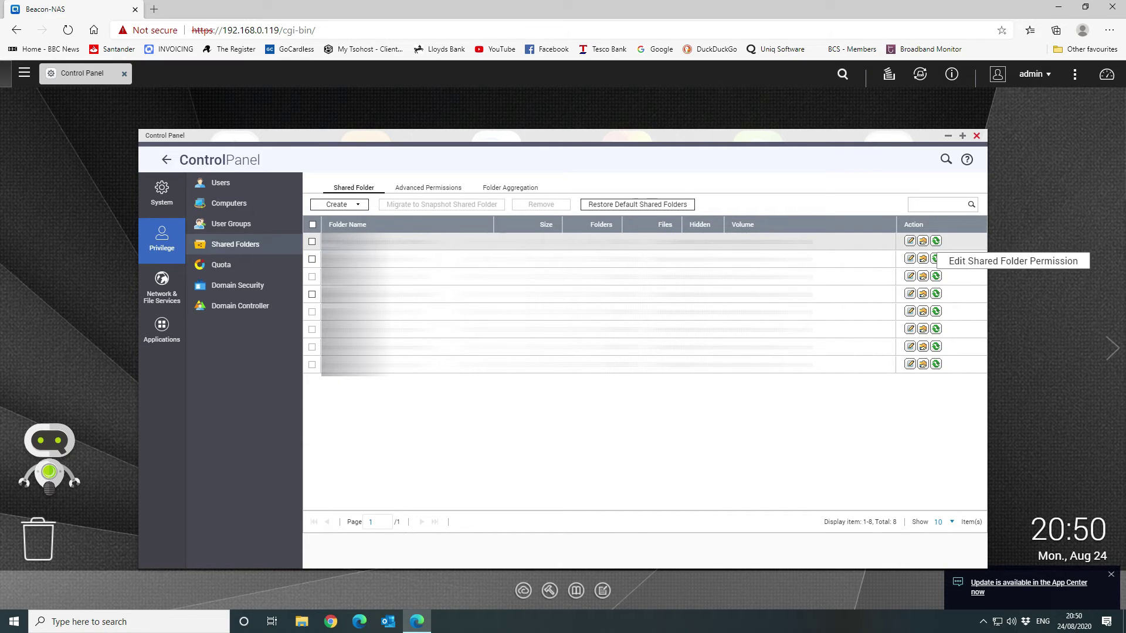
Grant the domain user Read/Write on the second shared folder and apply the permissions
{"action": "left_click", "coordinate": [936, 258]}
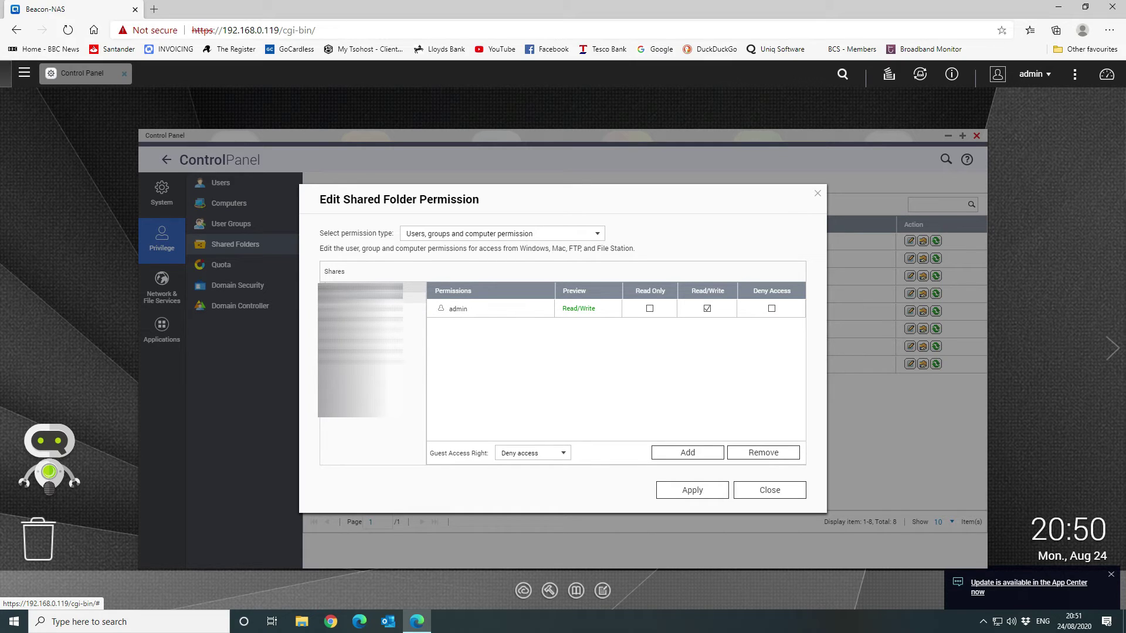
{"action": "left_click", "coordinate": [687, 452]}
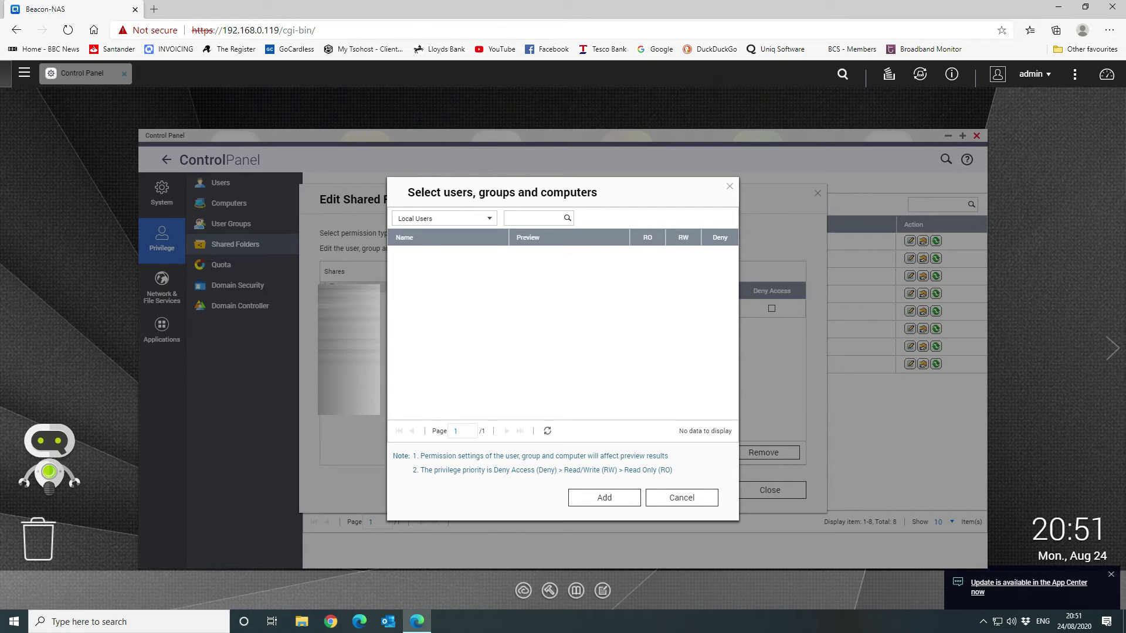
{"action": "left_click", "coordinate": [444, 218]}
{"action": "left_click", "coordinate": [423, 240]}
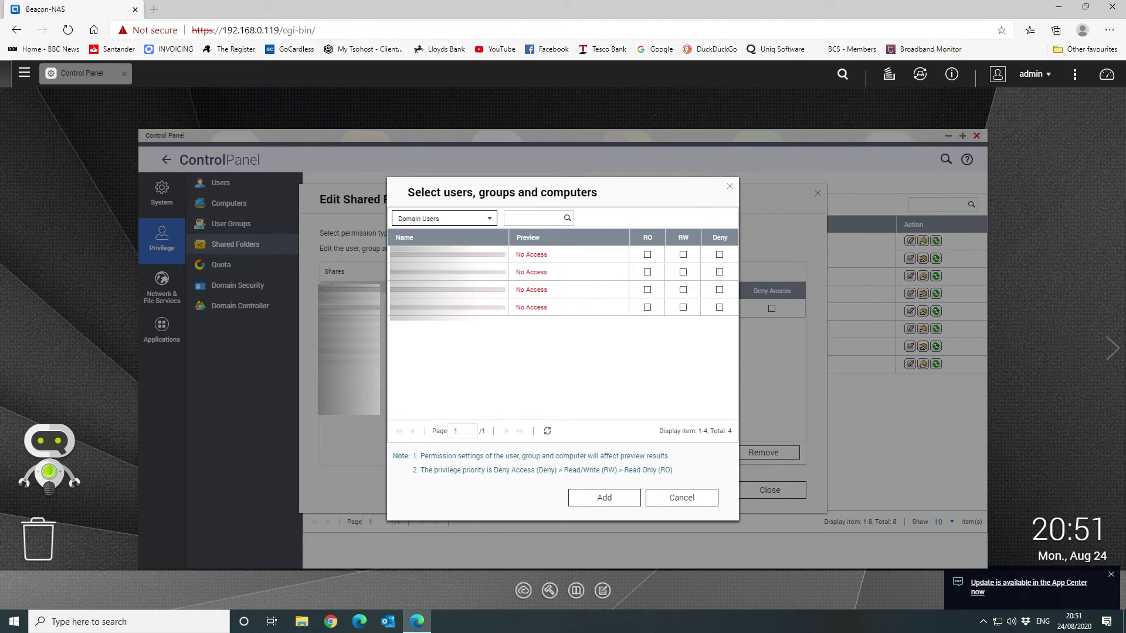
{"action": "left_click", "coordinate": [683, 272]}
{"action": "left_click", "coordinate": [604, 497]}
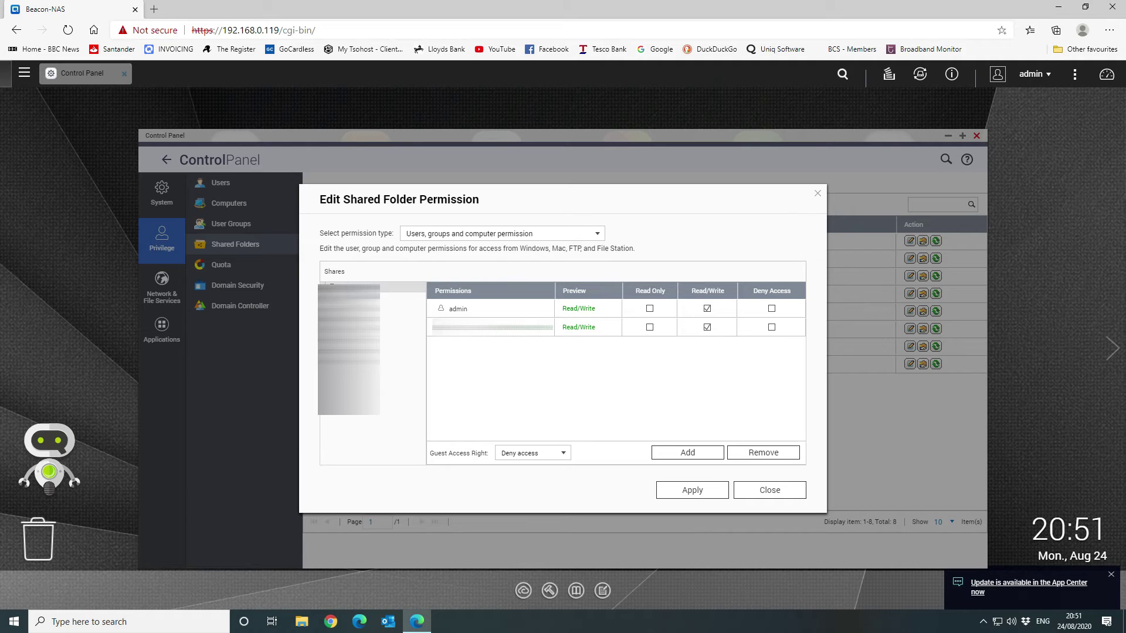
{"action": "key", "text": "Return"}
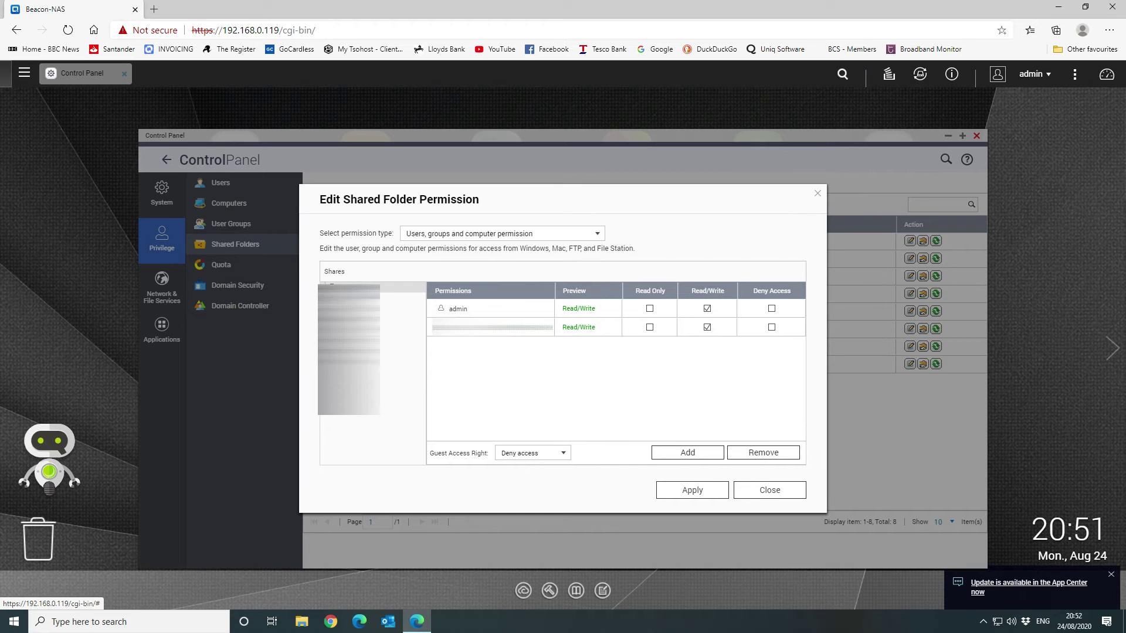
{"action": "key", "text": "Escape"}
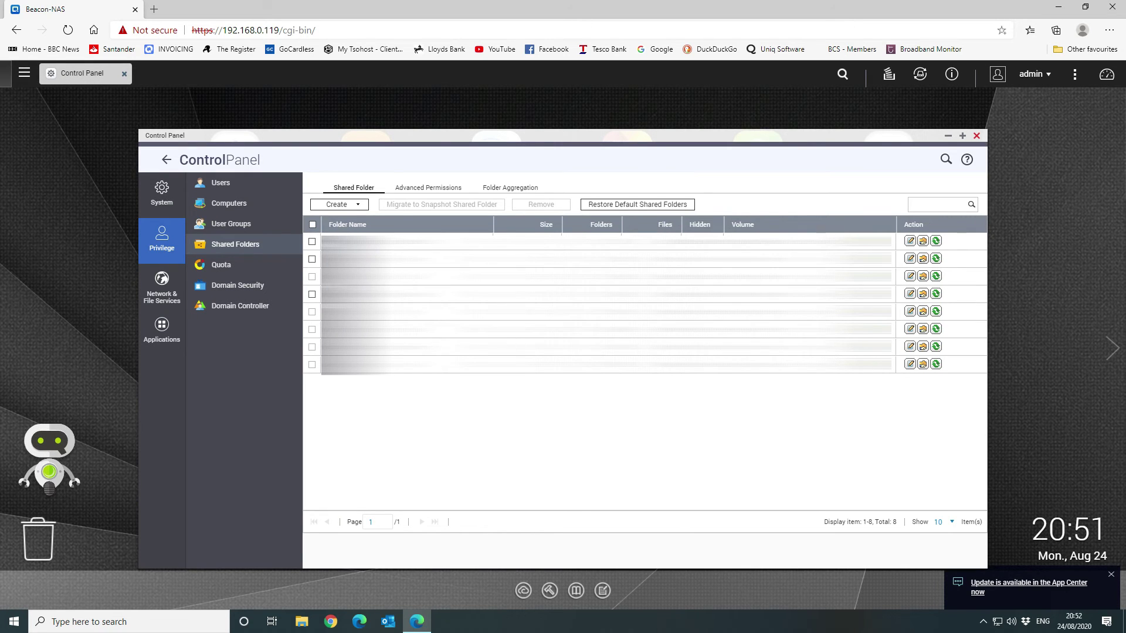
Close the Control Panel to return to the desktop
{"action": "key", "text": "Escape"}
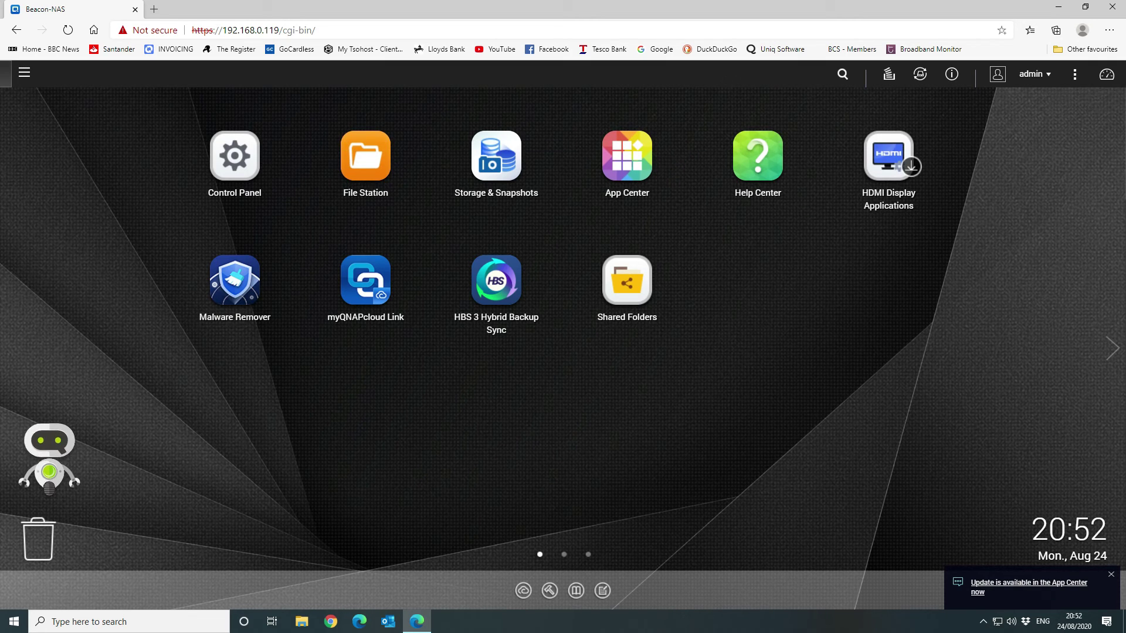
Open Resource Monitor from the top-bar dashboard to view its Overview
{"action": "left_click", "coordinate": [1106, 73]}
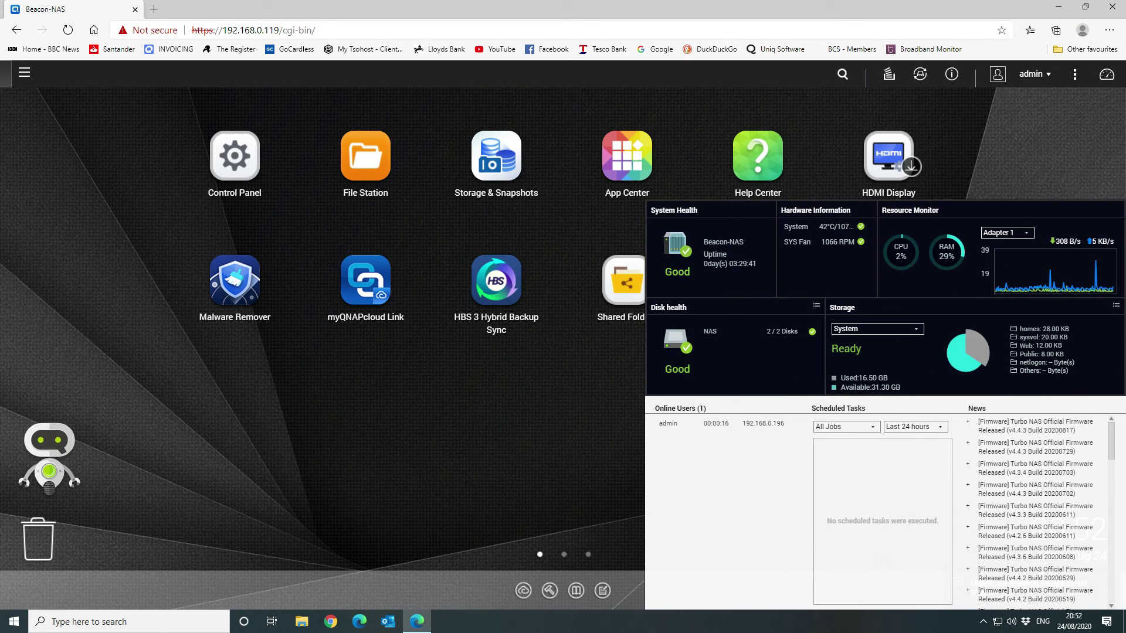
{"action": "left_click", "coordinate": [910, 210]}
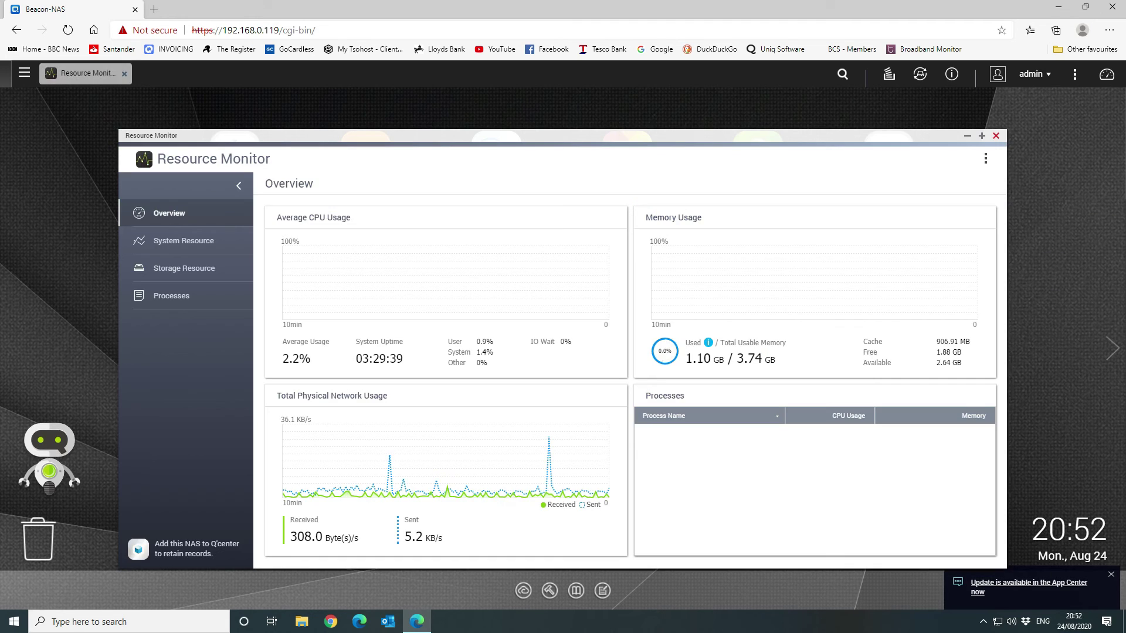